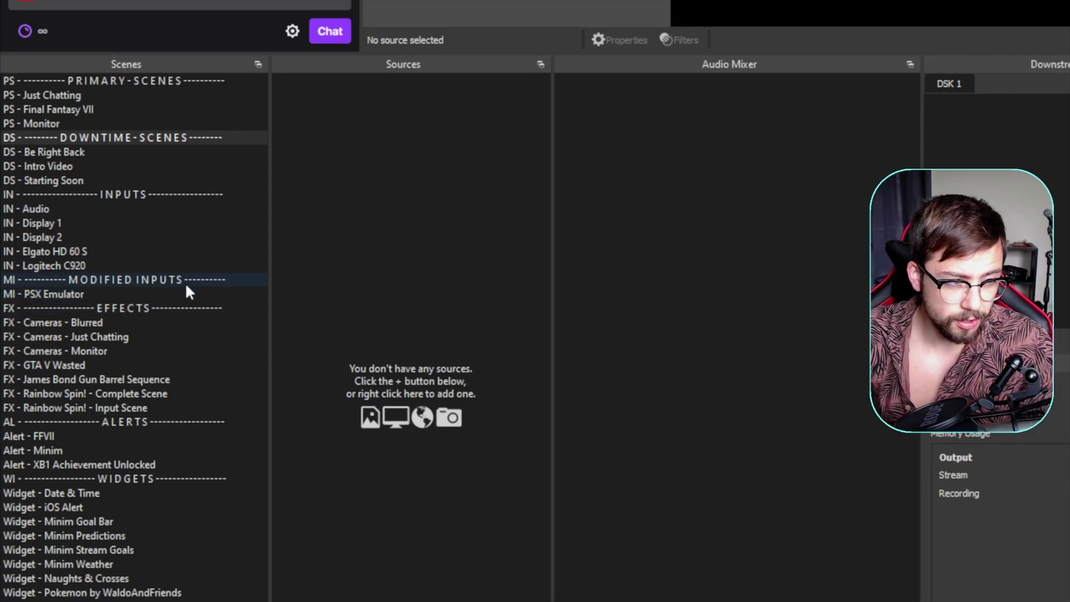
# Step: Narrow the Scenes panel, then move DOWNTIME-SCENES up and back below PS - Monitor
pyautogui.moveTo(270, 286); pyautogui.dragTo(245, 290)
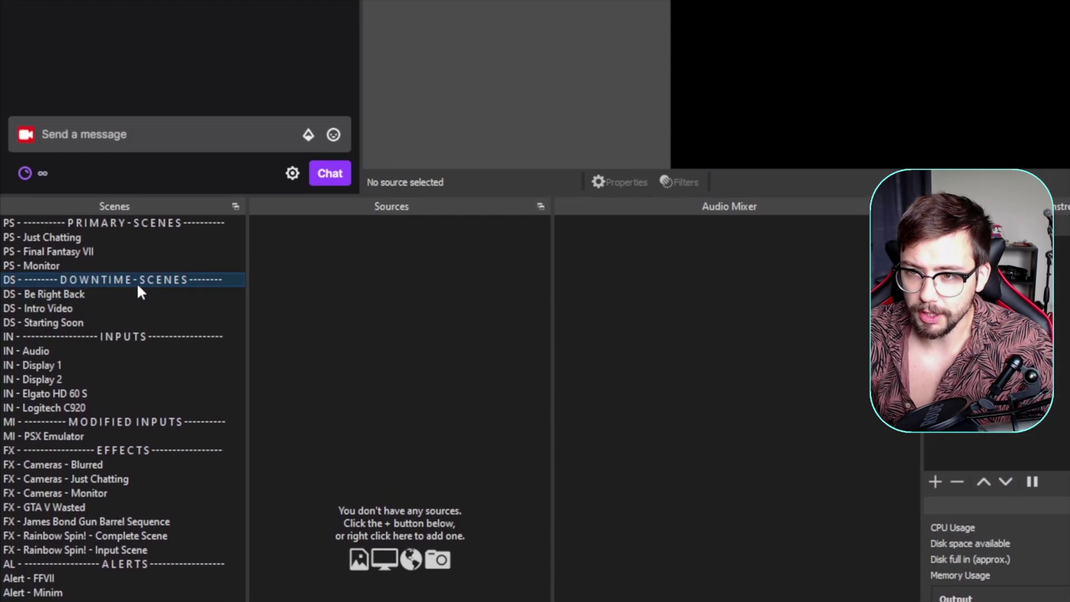
pyautogui.moveTo(138, 127); pyautogui.dragTo(137, 107)
pyautogui.moveTo(137, 281); pyautogui.dragTo(133, 252)
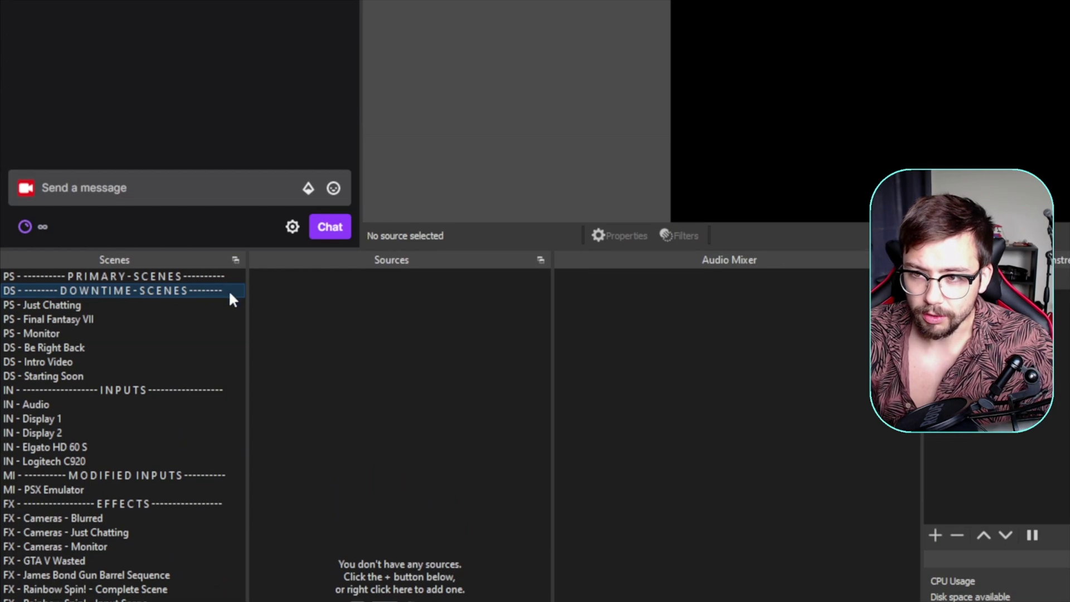
pyautogui.moveTo(191, 291); pyautogui.dragTo(190, 335)
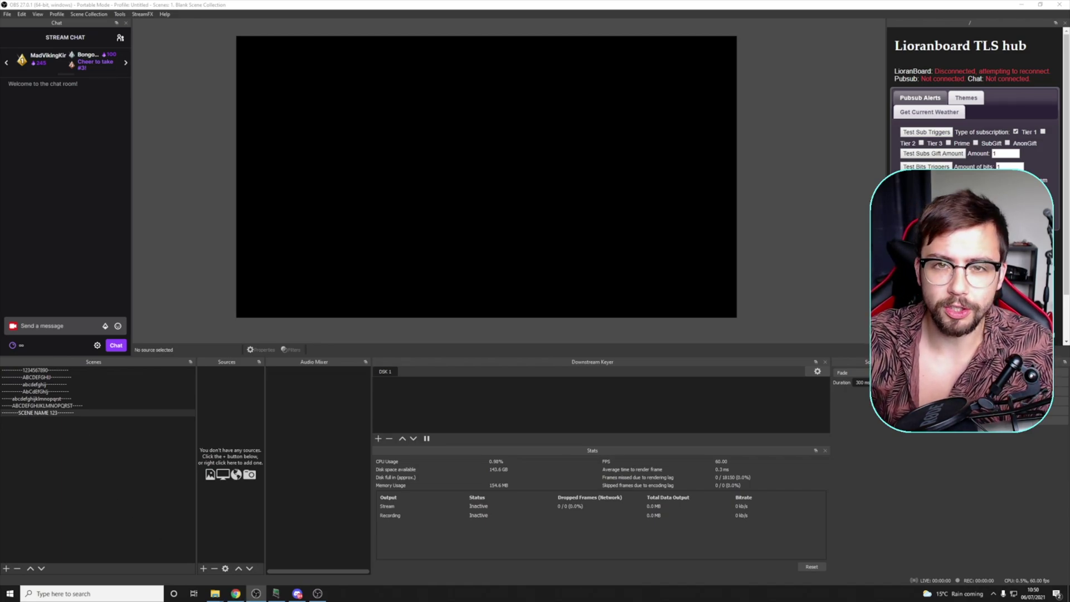
# Step: Close the OBS Studio window
pyautogui.click(1059, 5)
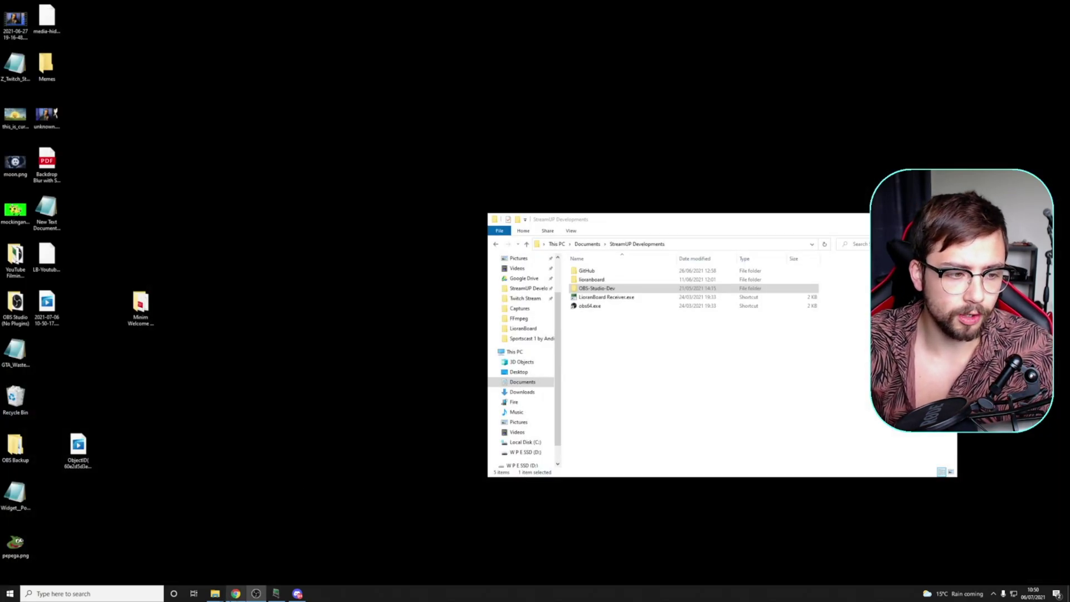
# Step: Bring forward the browser showing Google Fonts filtered to Monospace
pyautogui.click(236, 594)
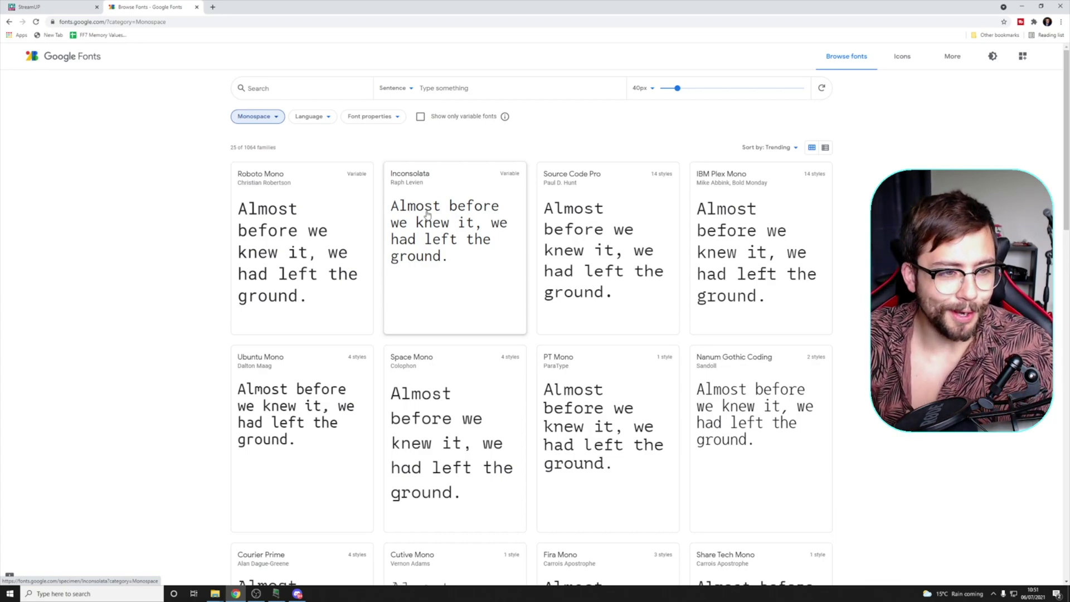
# Step: Open the Ubuntu Mono font page on Google Fonts, then minimise the browser
pyautogui.scroll(-7, 490, 232)
pyautogui.scroll(6, 531, 301)
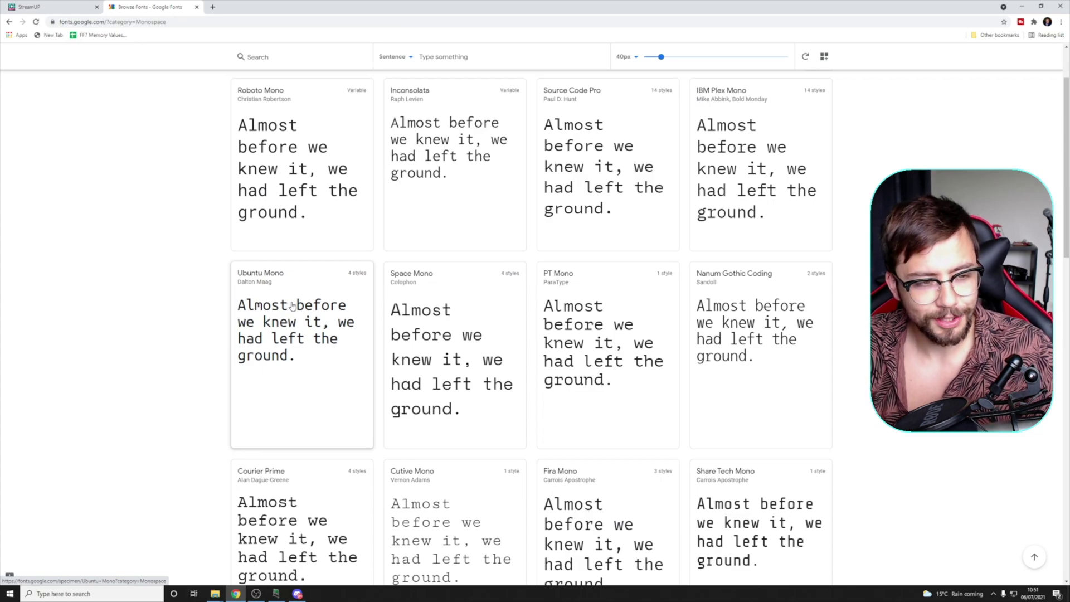
pyautogui.click(292, 305)
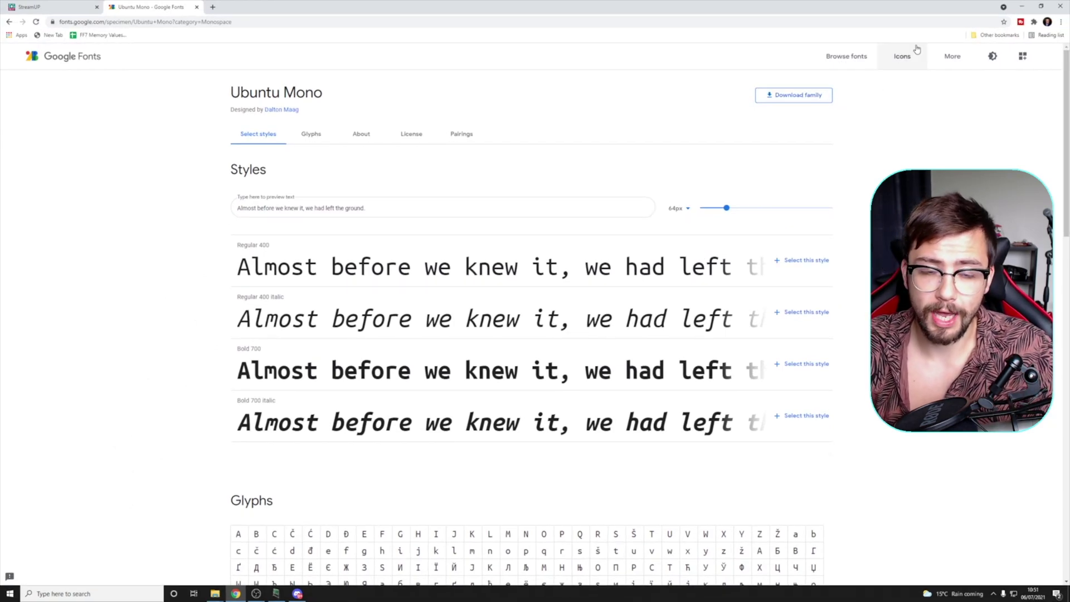
pyautogui.click(237, 593)
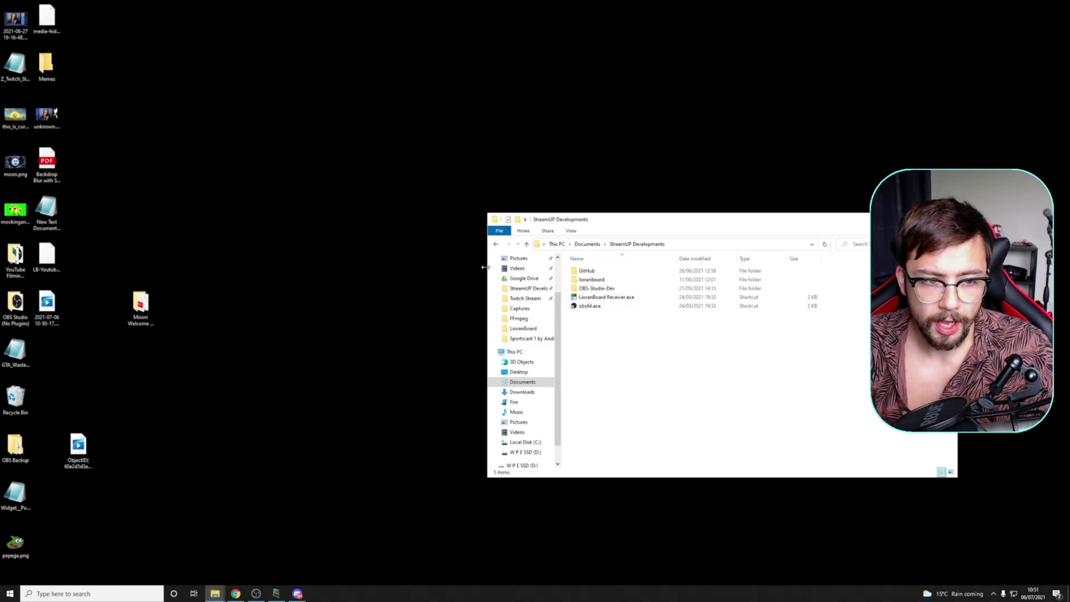
# Step: Download the Ubuntu Mono family as Ubuntu_Mono.zip and preview its Bold font file
pyautogui.scroll(2, 524, 295)
pyautogui.click(522, 284)
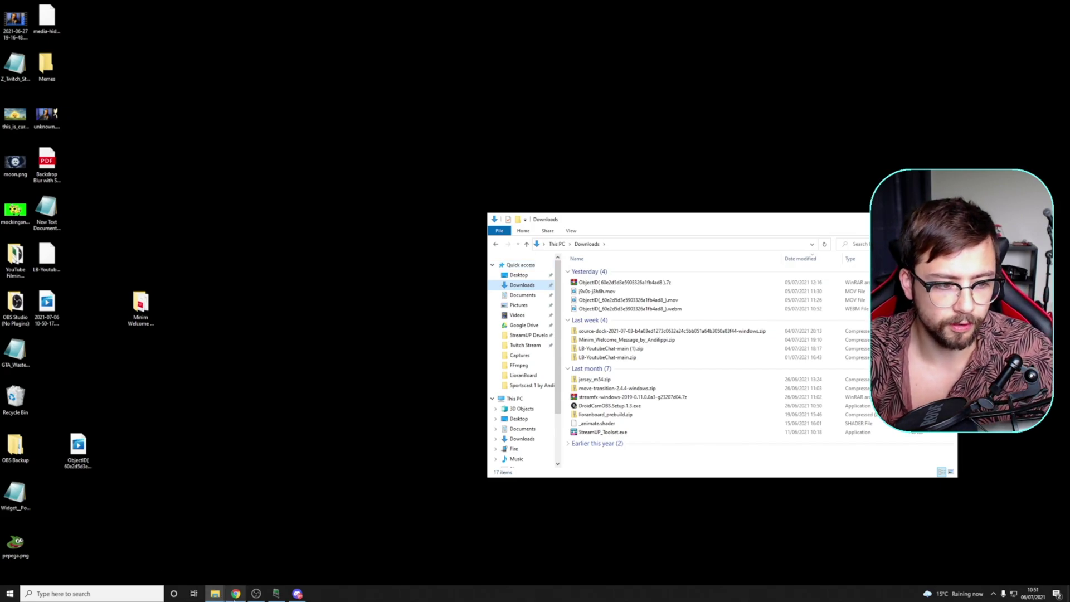
pyautogui.click(236, 593)
pyautogui.click(792, 95)
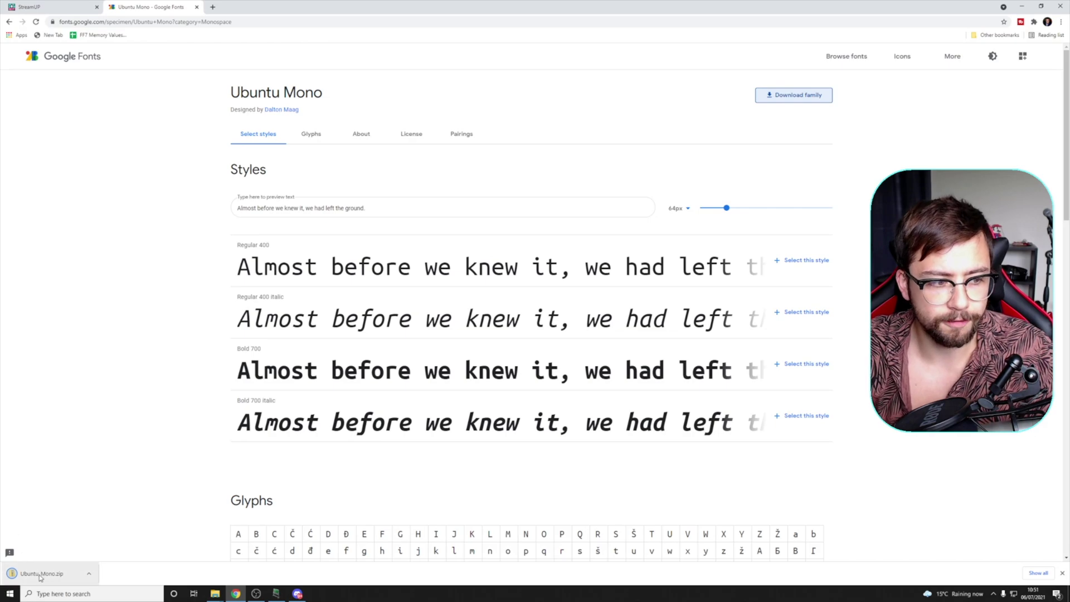
pyautogui.click(41, 575)
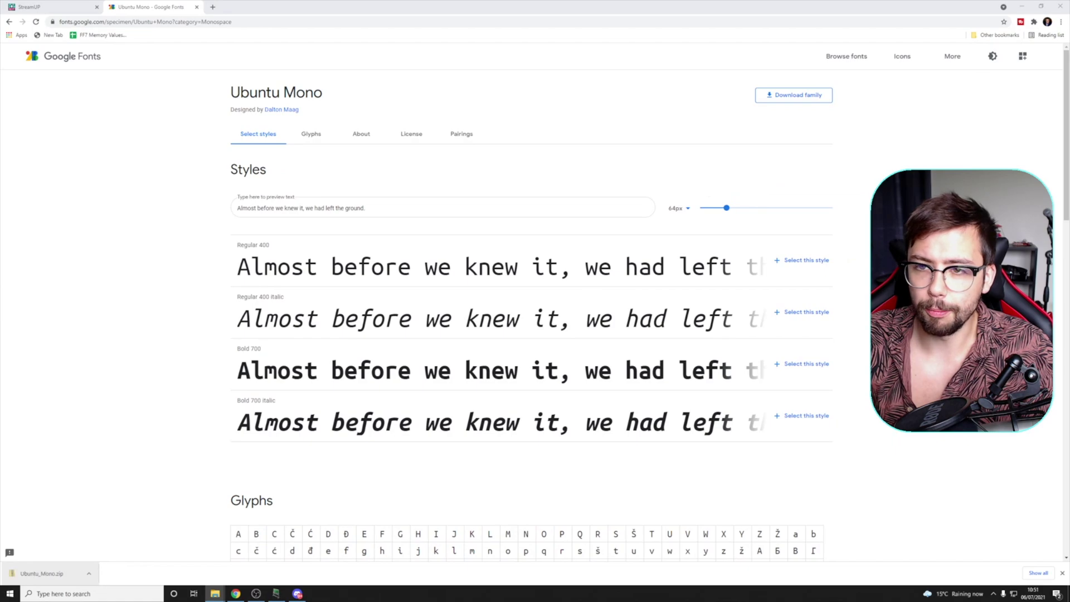
pyautogui.doubleClick(363, 162)
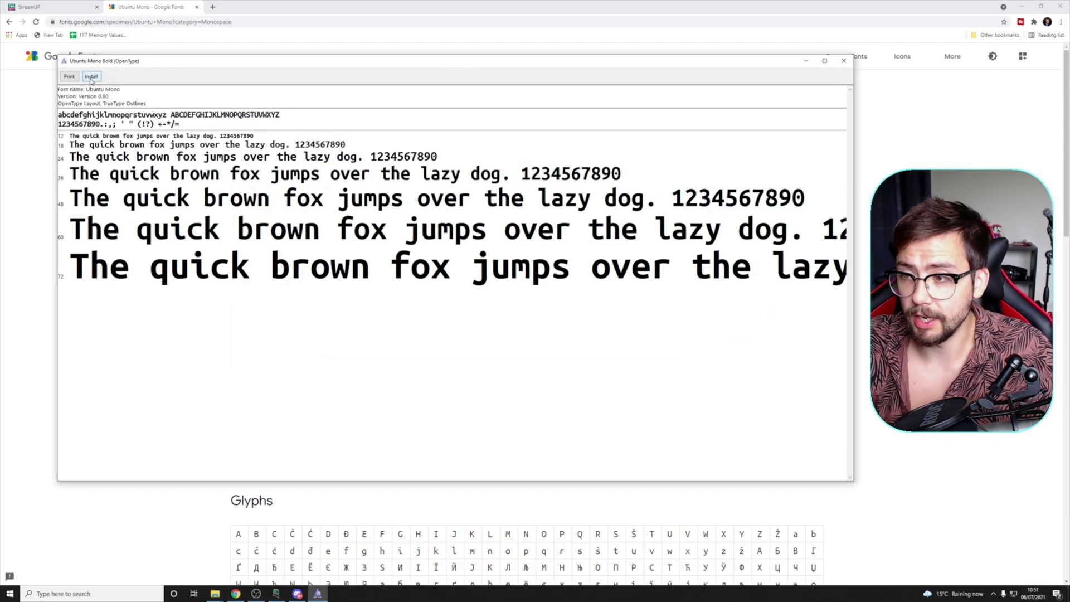
# Step: Close the Ubuntu Mono Bold font preview window
pyautogui.click(848, 65)
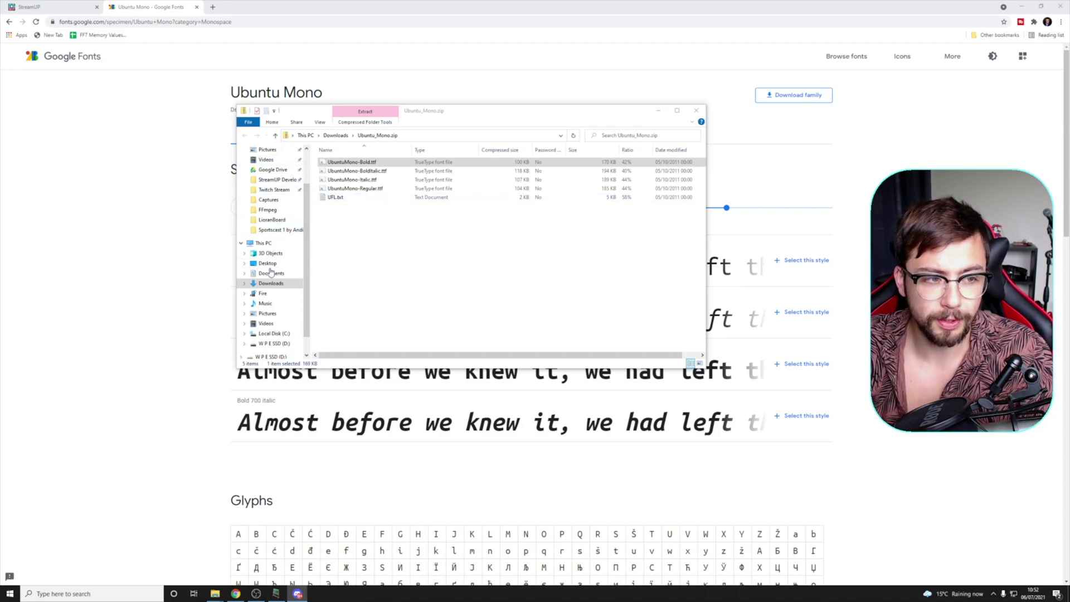
# Step: Browse to the OBS-Studio-Dev\data\obs-studio\themes folder
pyautogui.click(286, 334)
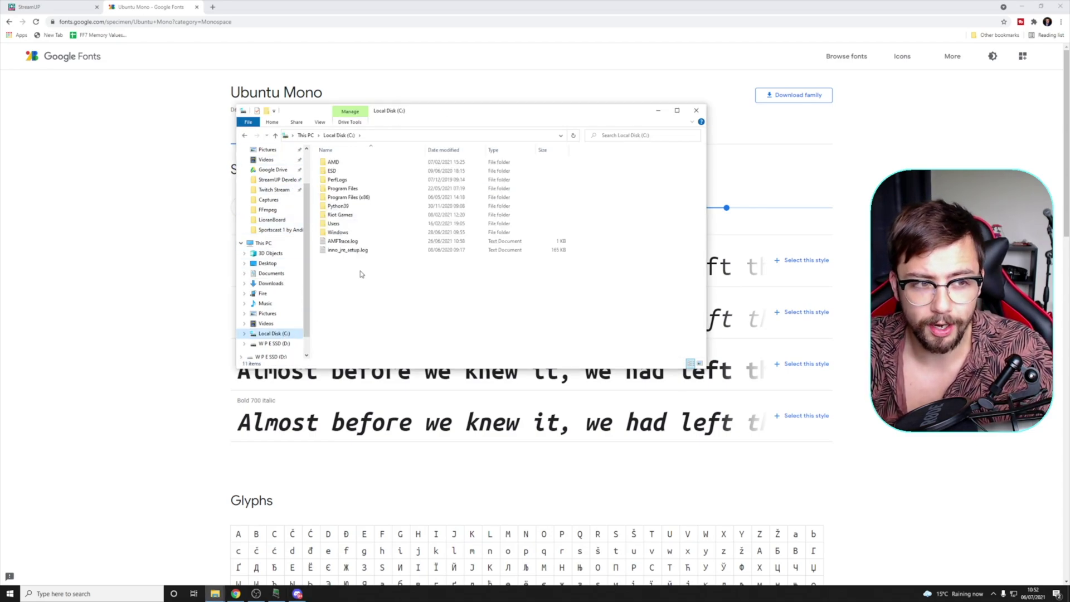
pyautogui.doubleClick(348, 192)
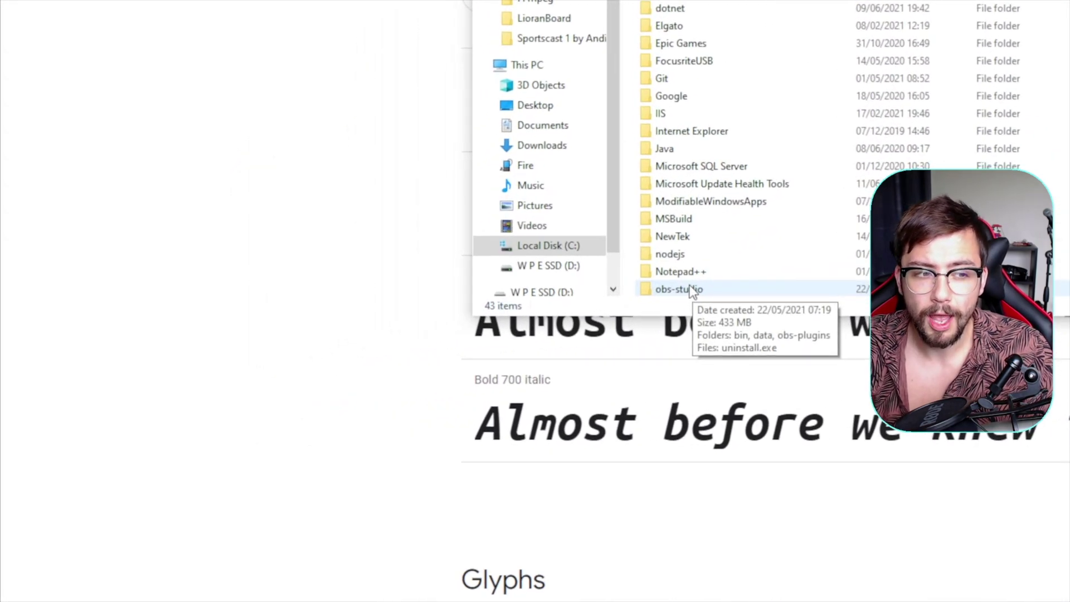
pyautogui.click(542, 265)
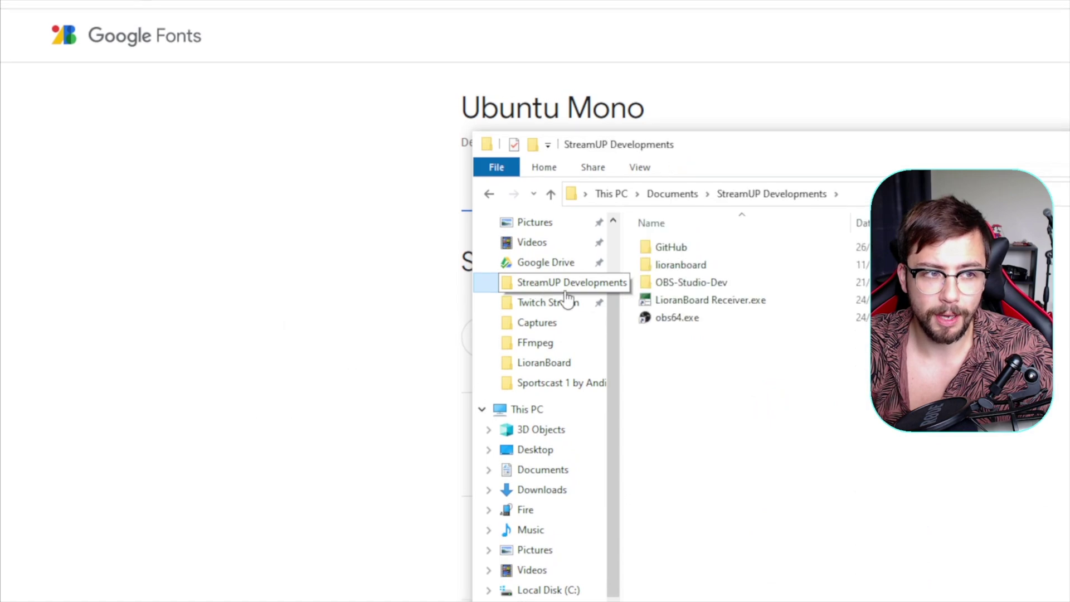
pyautogui.doubleClick(676, 257)
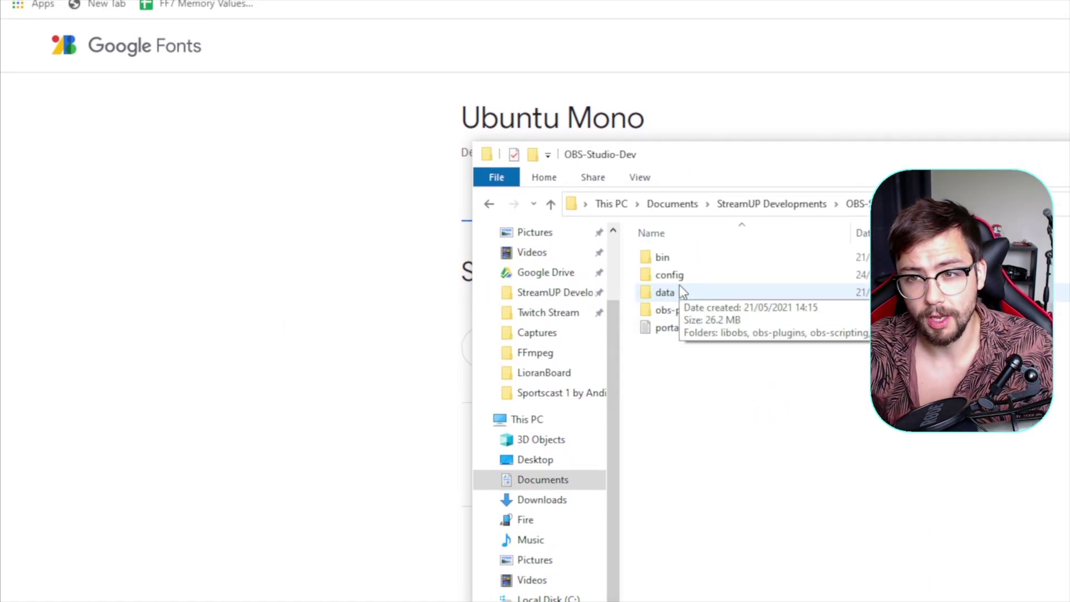
pyautogui.doubleClick(683, 293)
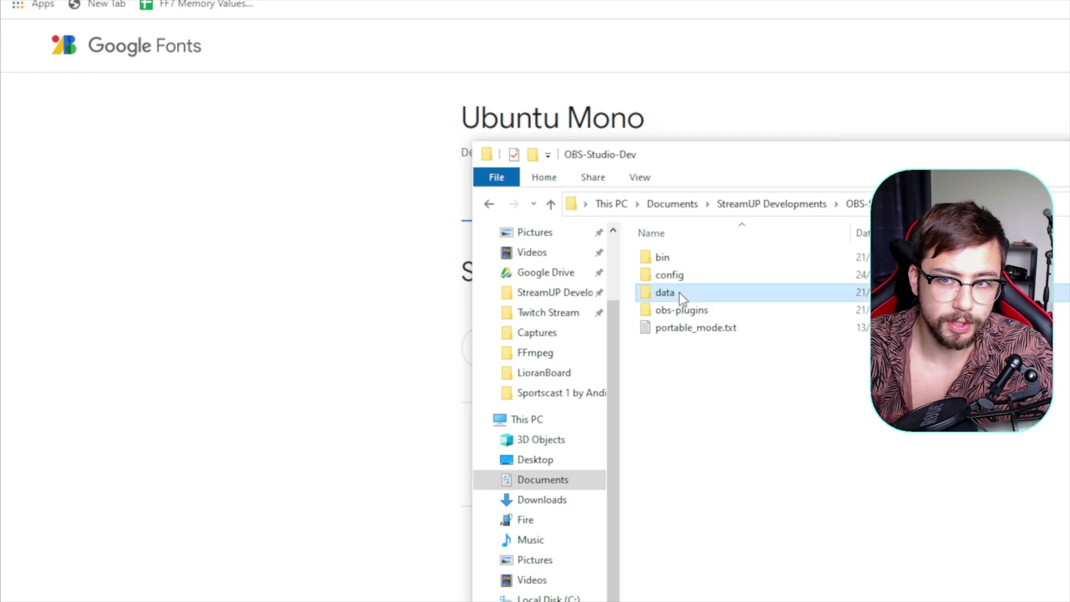
pyautogui.doubleClick(688, 311)
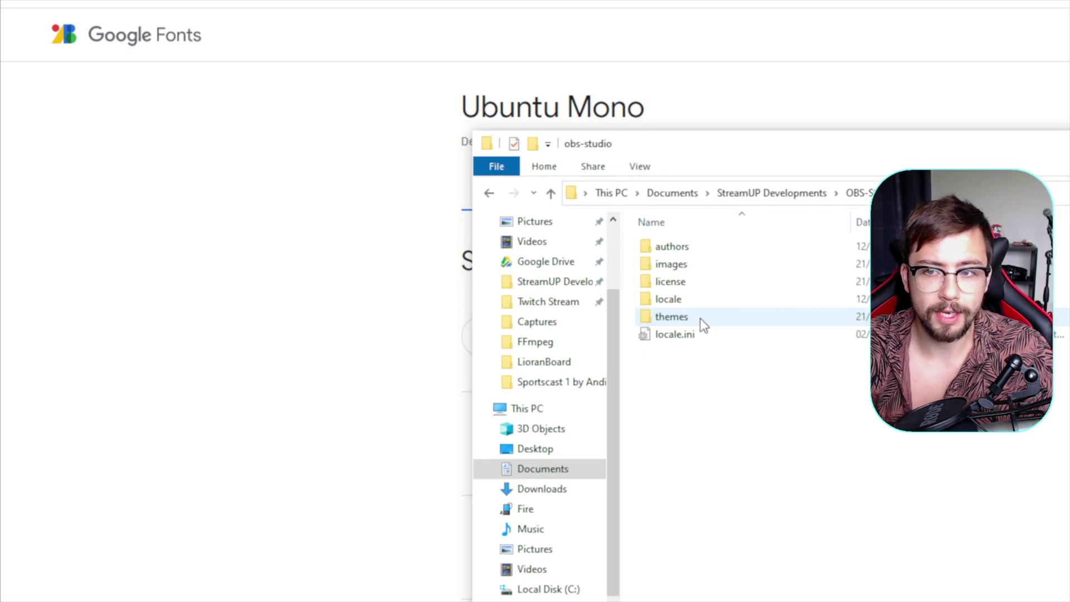
pyautogui.doubleClick(700, 319)
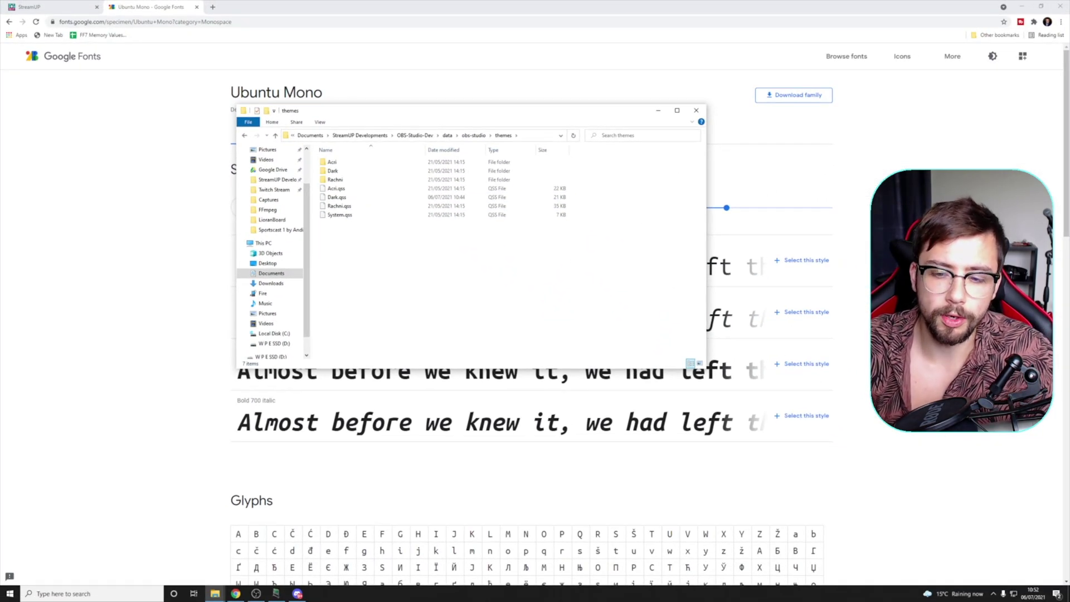
# Step: Open Dark.qss in Notepad++ for editing
pyautogui.hotkey('alt', 'Tab')
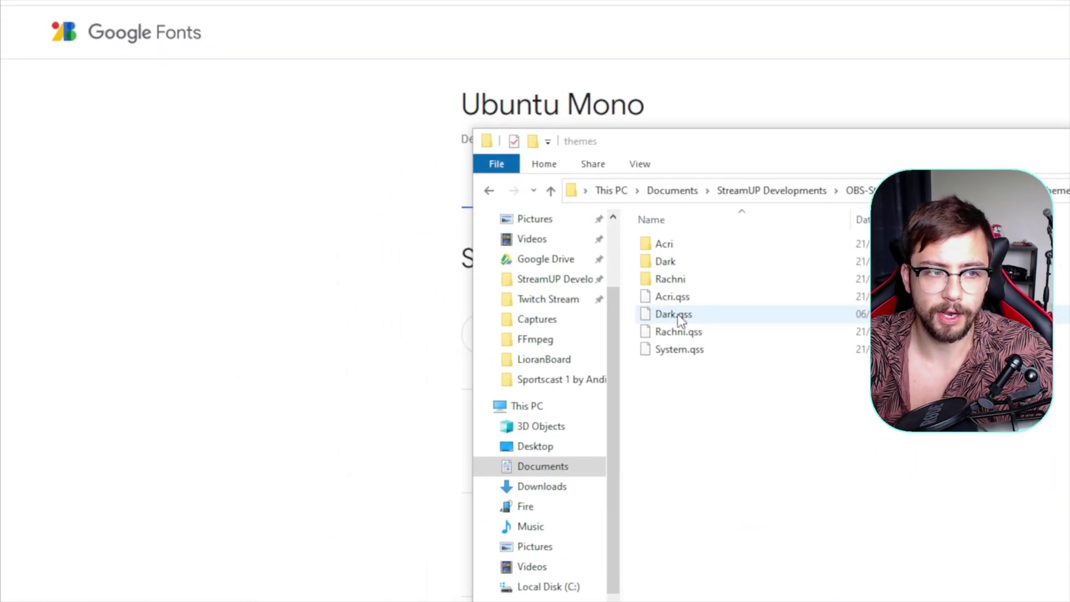
pyautogui.rightClick(678, 319)
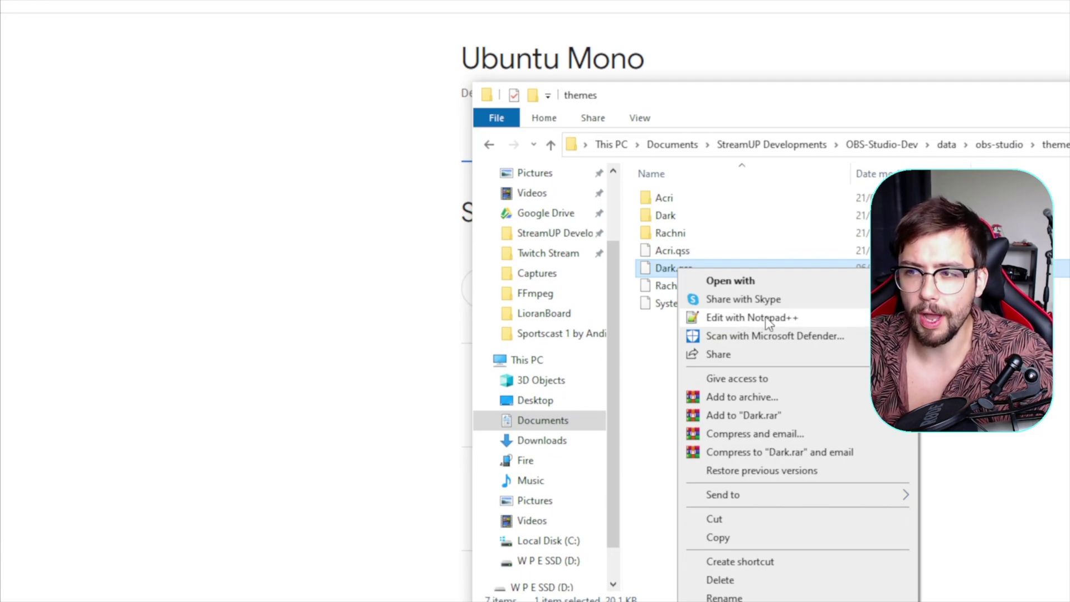
pyautogui.click(764, 317)
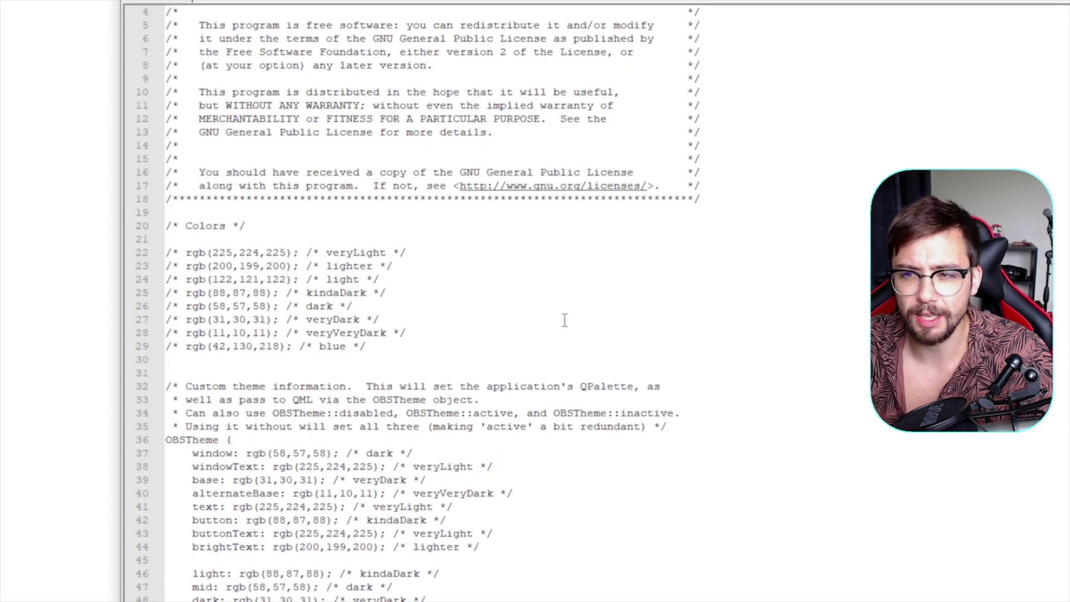
# Step: Find 'qwidget' in Dark.qss and add an empty line after the QWidget opening brace
pyautogui.scroll(-6, 561, 315)
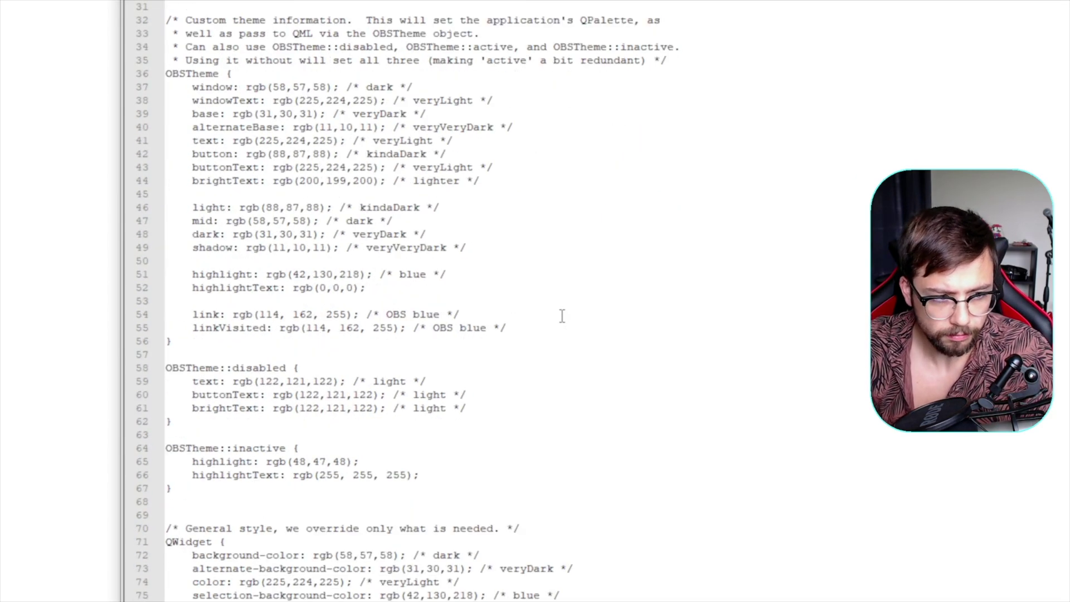
pyautogui.scroll(-5, 562, 315)
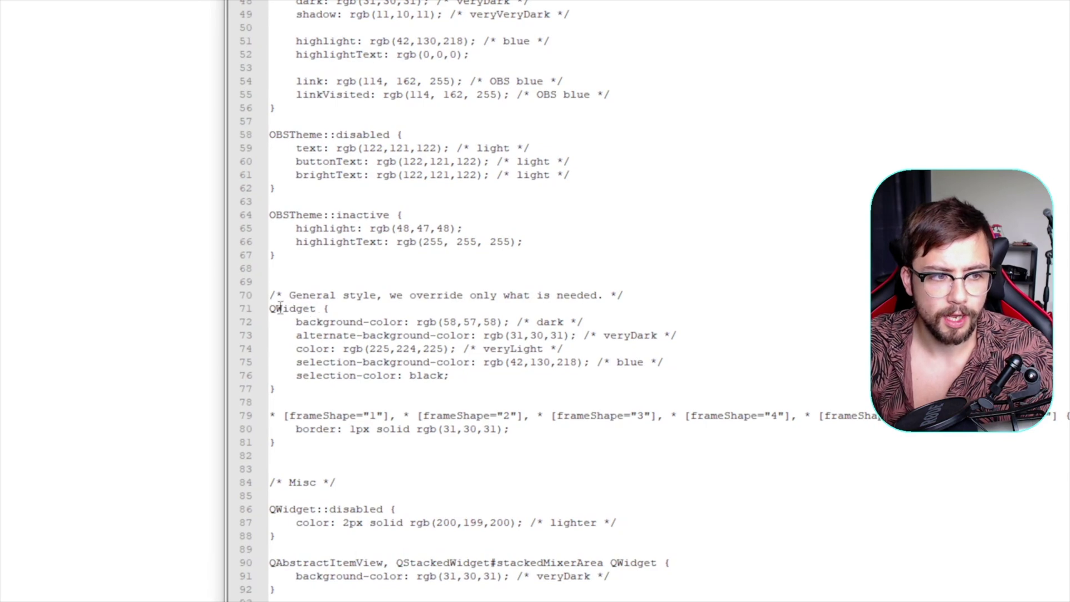
pyautogui.scroll(14, 334, 308)
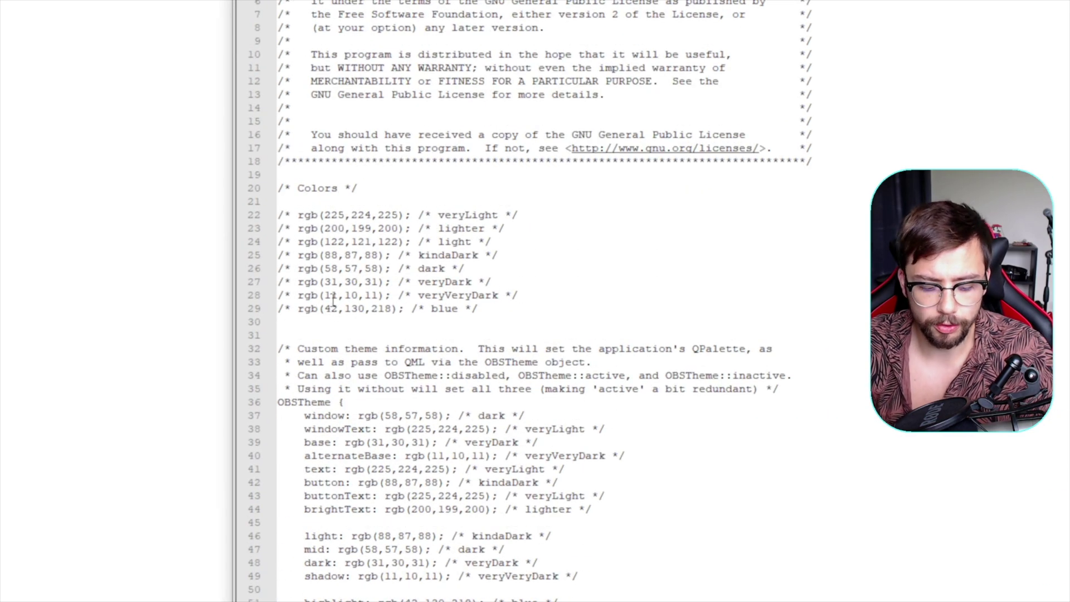
pyautogui.hotkey('ctrl', 'f')
pyautogui.write('qwidget')
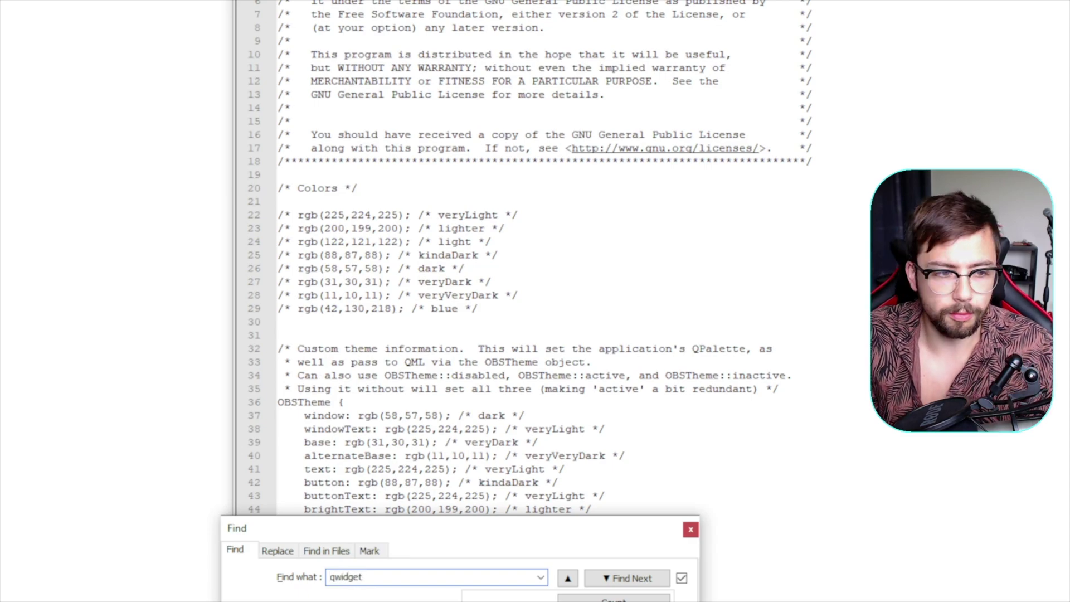
pyautogui.press('Return')
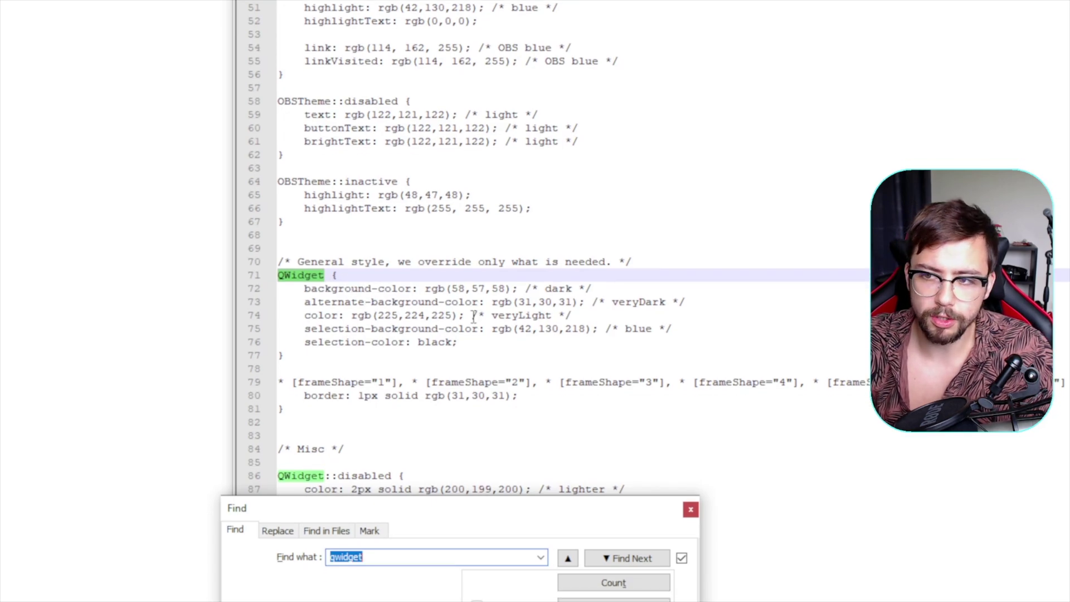
pyautogui.click(690, 509)
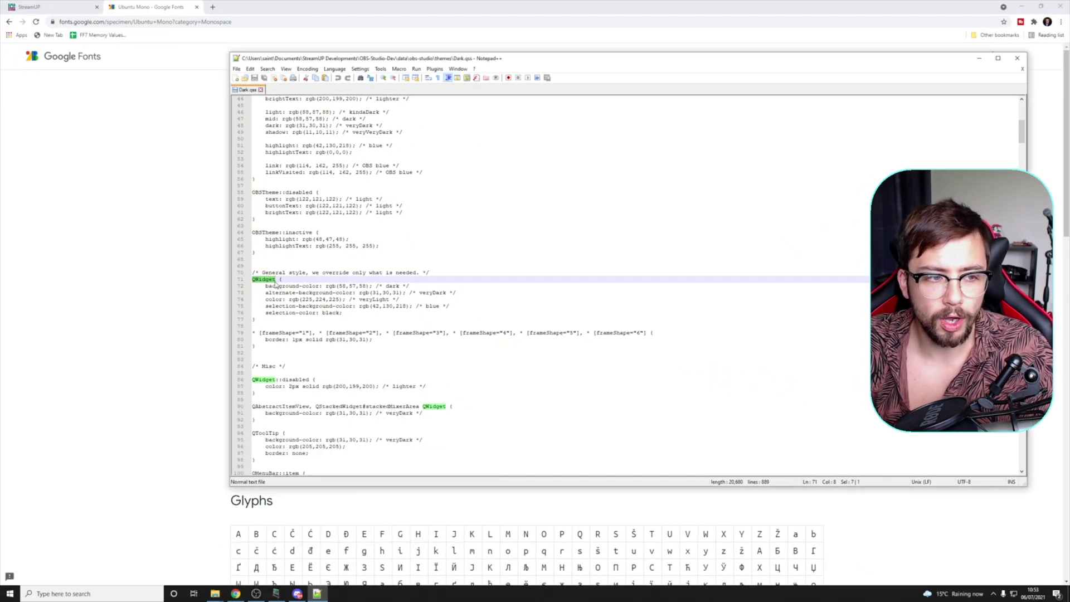
pyautogui.click(283, 278)
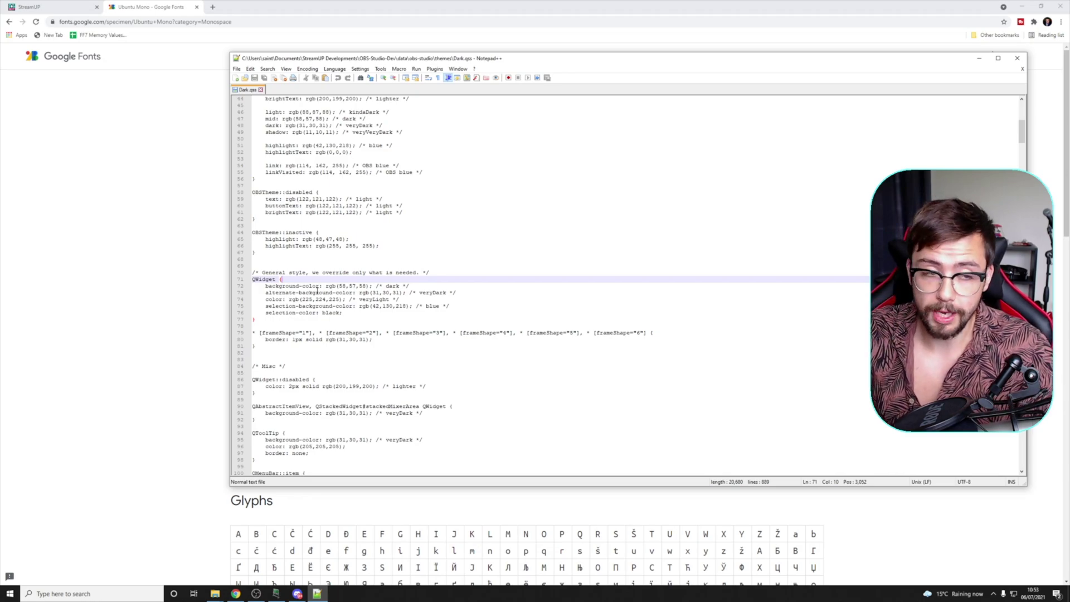
pyautogui.press('Return')
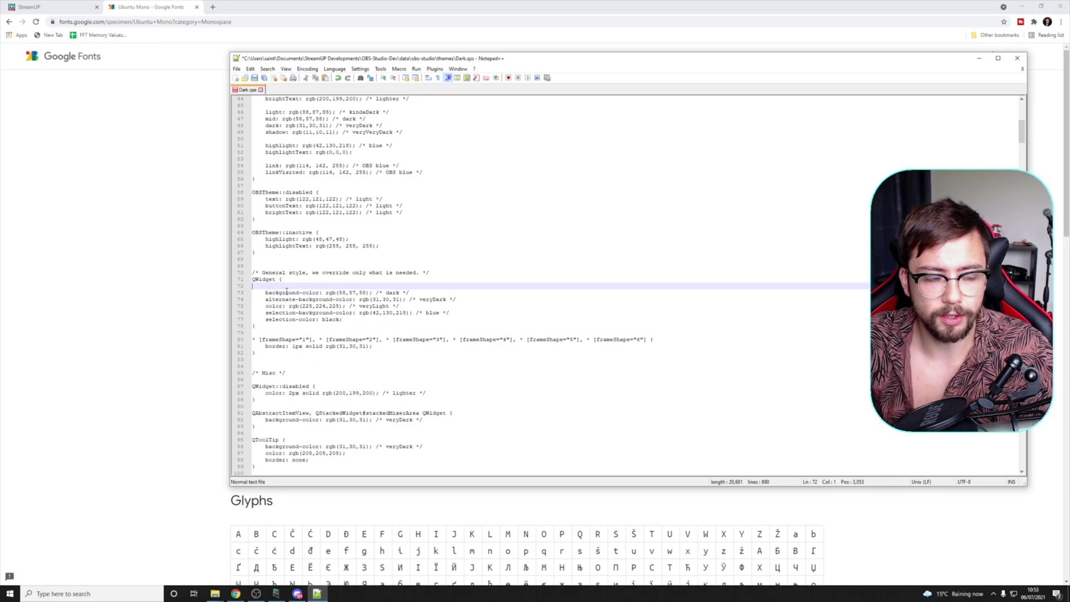
# Step: Add an indented font-family: 'Ubuntu Mono'; line with a new empty line below it
pyautogui.press('Tab')
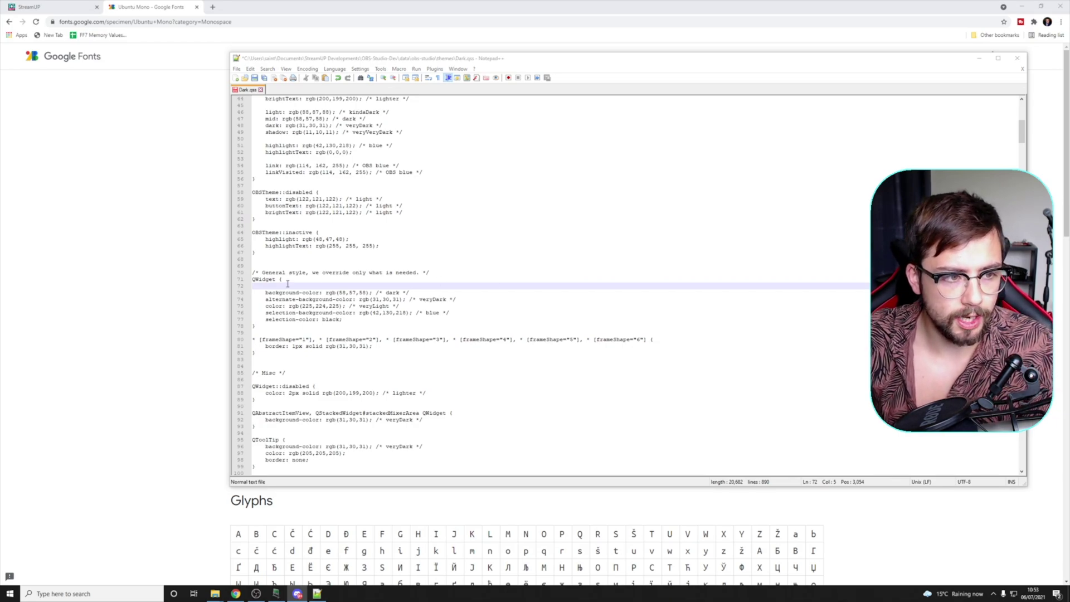
pyautogui.write('font')
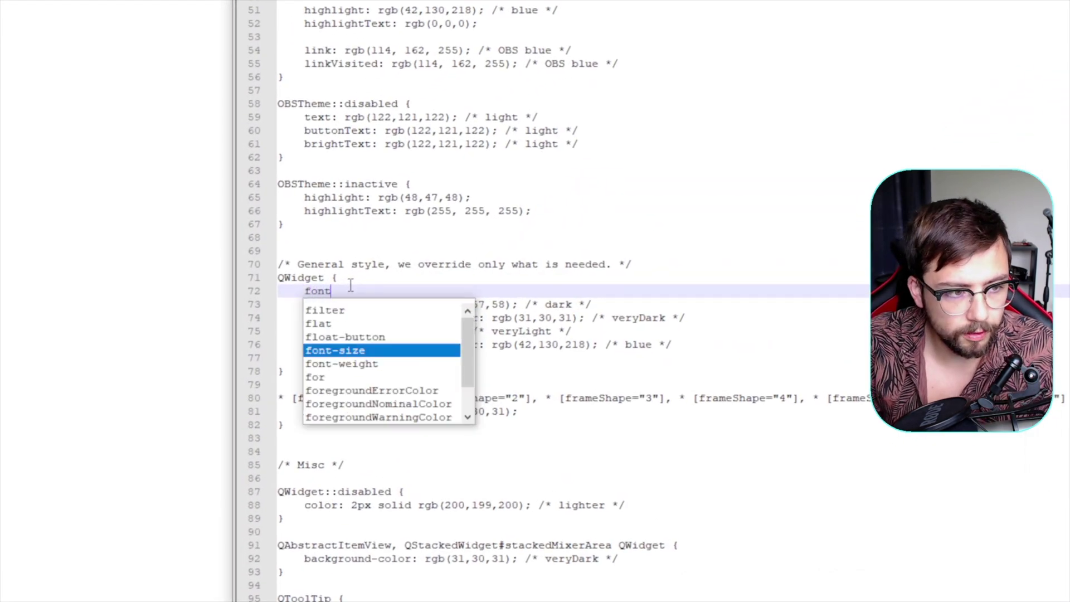
pyautogui.write('-fa')
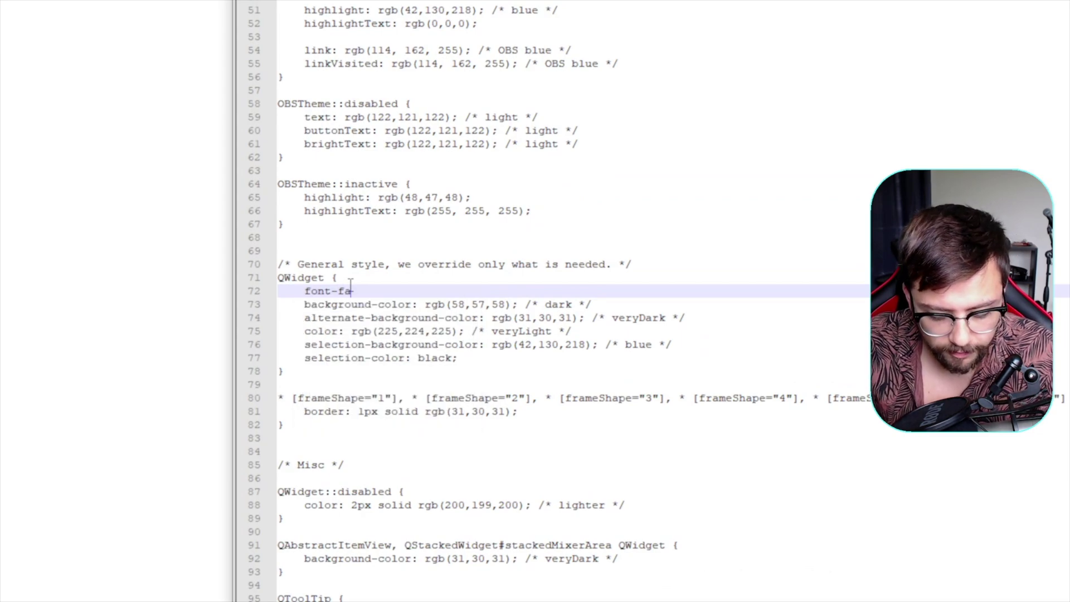
pyautogui.write('mily:')
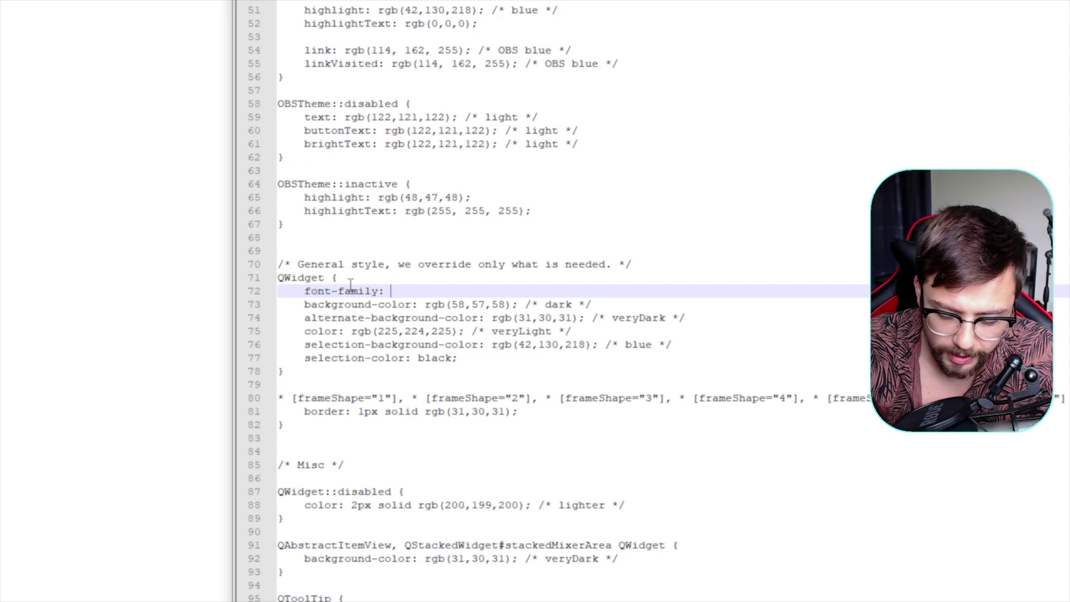
pyautogui.write(" '")
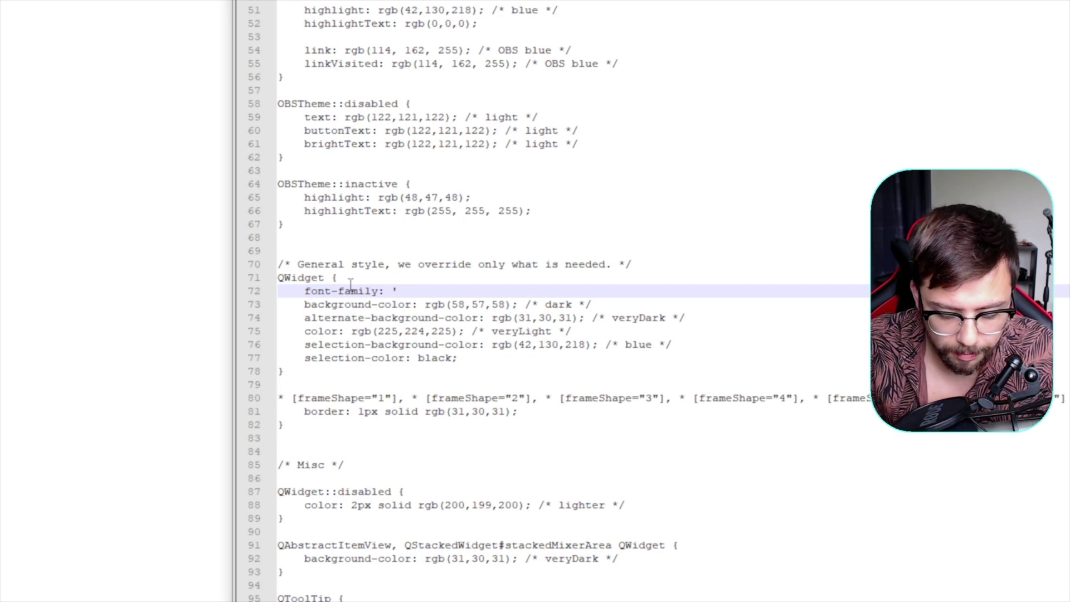
pyautogui.write('U')
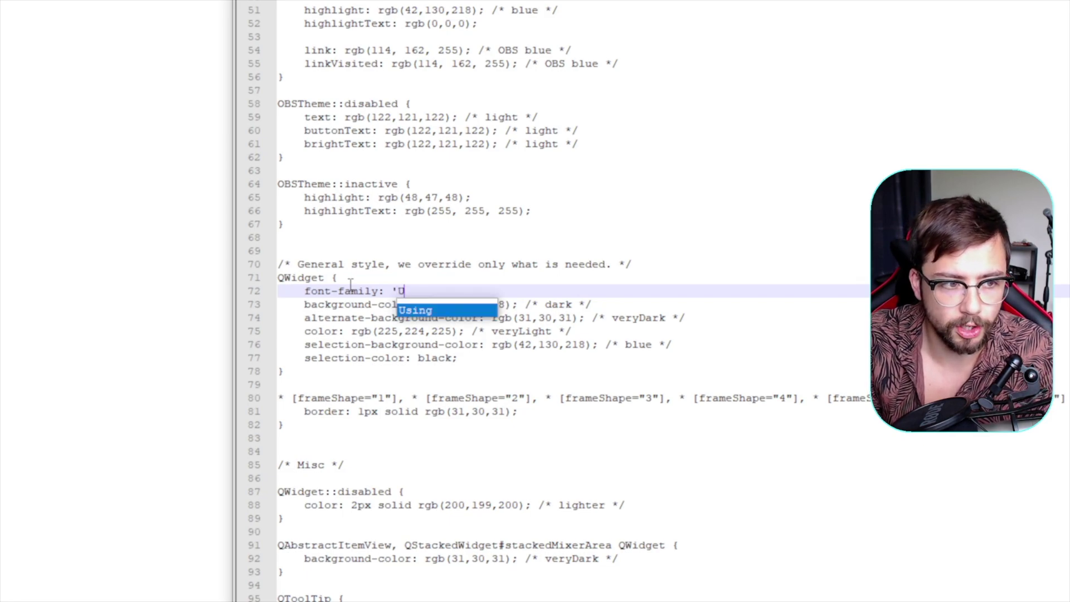
pyautogui.write('bu')
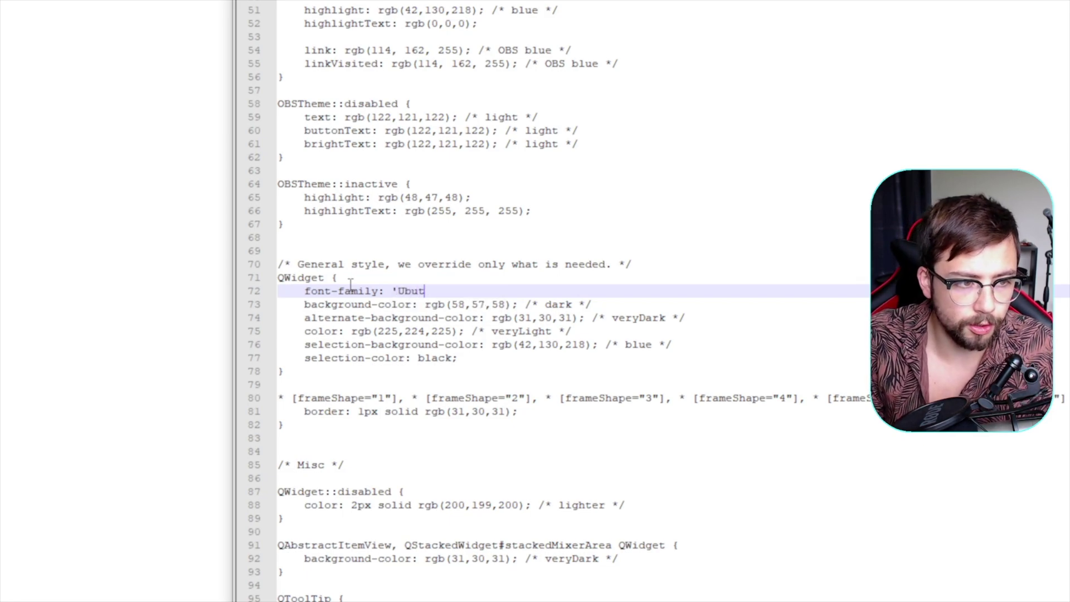
pyautogui.write('ntu ')
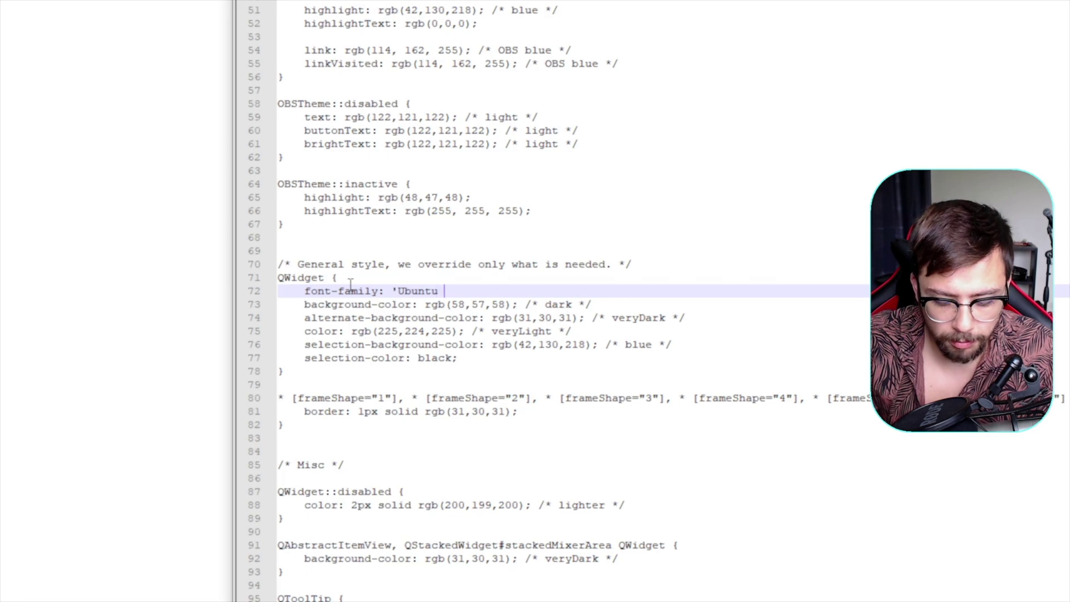
pyautogui.write('Mono')
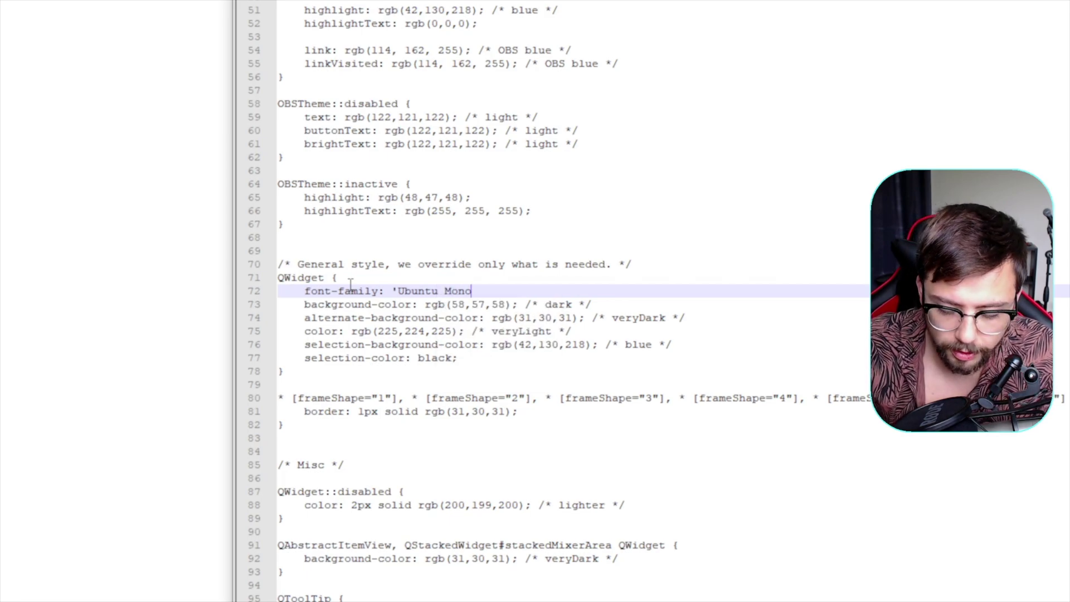
pyautogui.write("'")
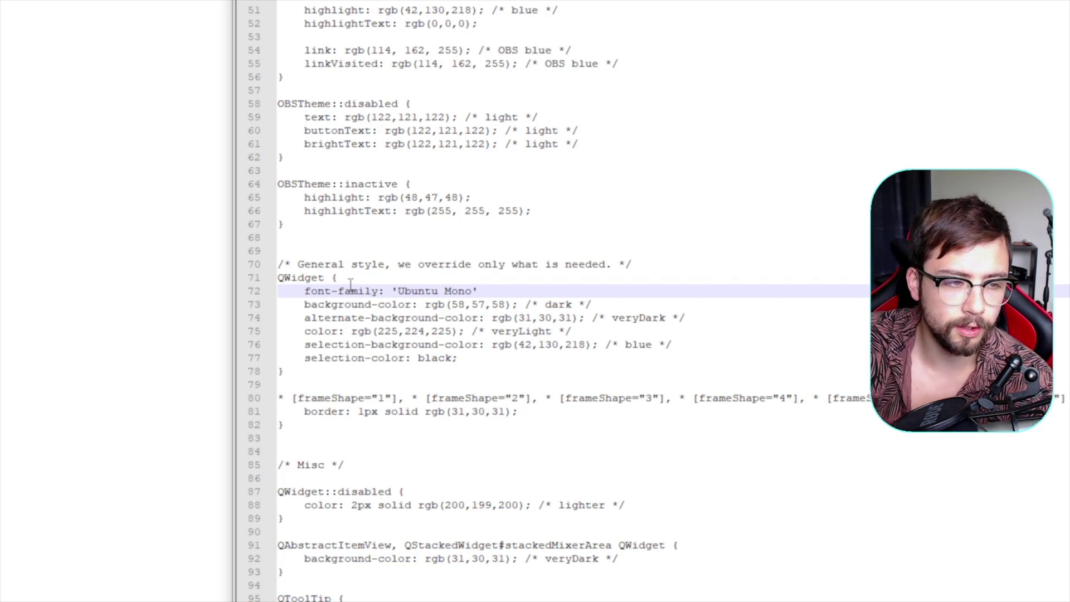
pyautogui.write(';')
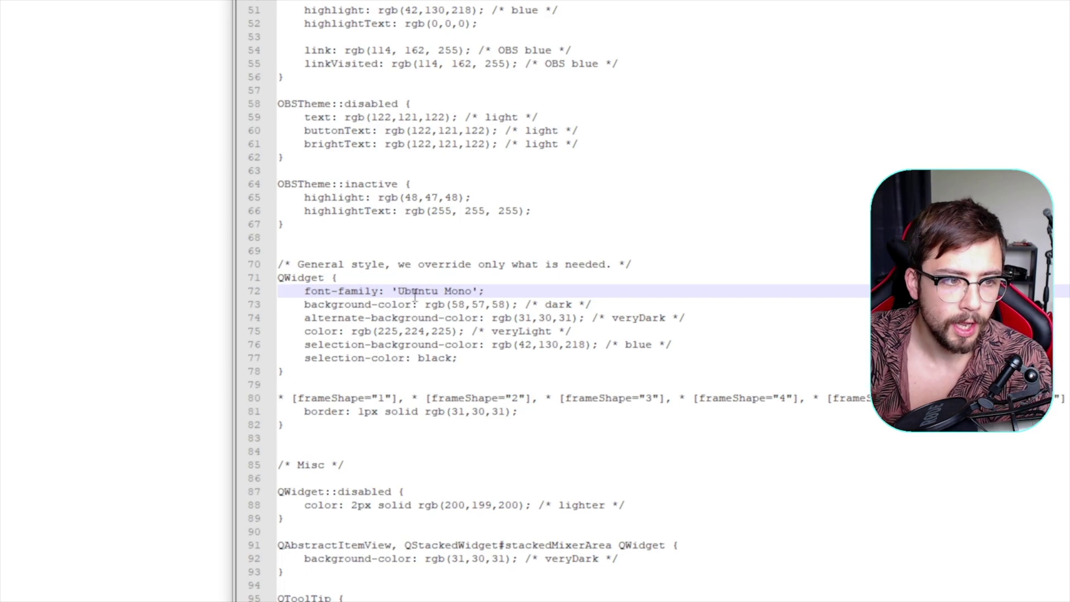
pyautogui.moveTo(398, 291); pyautogui.dragTo(472, 295)
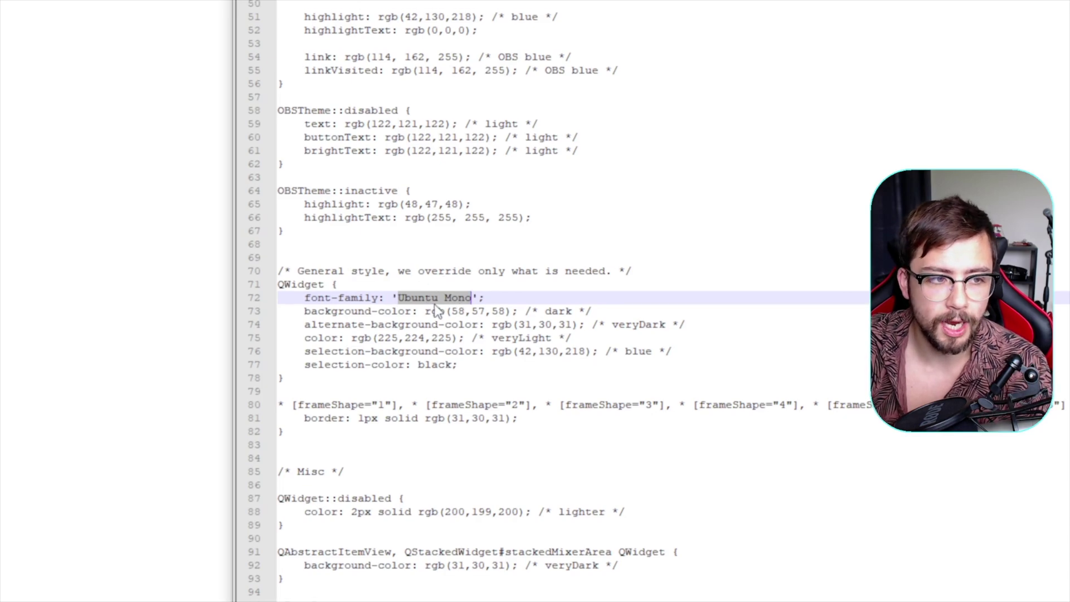
pyautogui.click(485, 296)
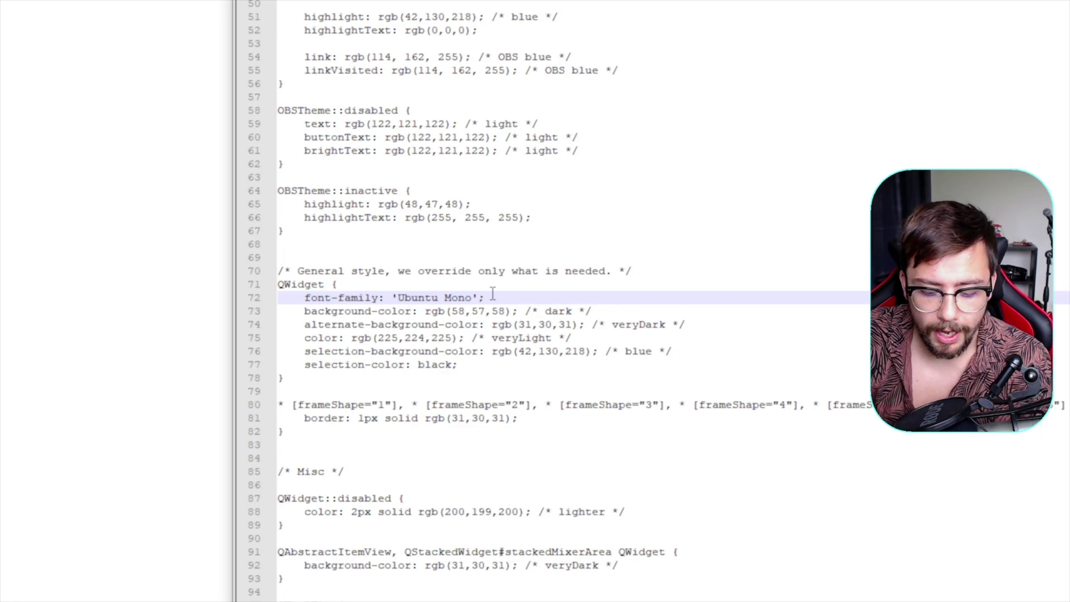
pyautogui.press('Return')
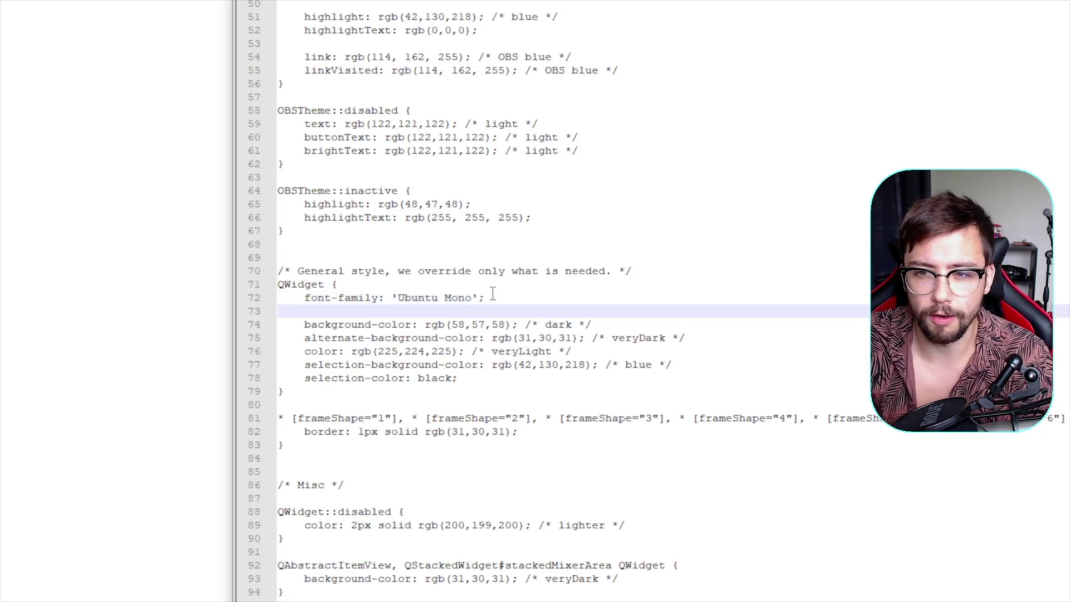
# Step: Enter font-size: 13px; on line 73, removing the stray quote before 13
pyautogui.write('f')
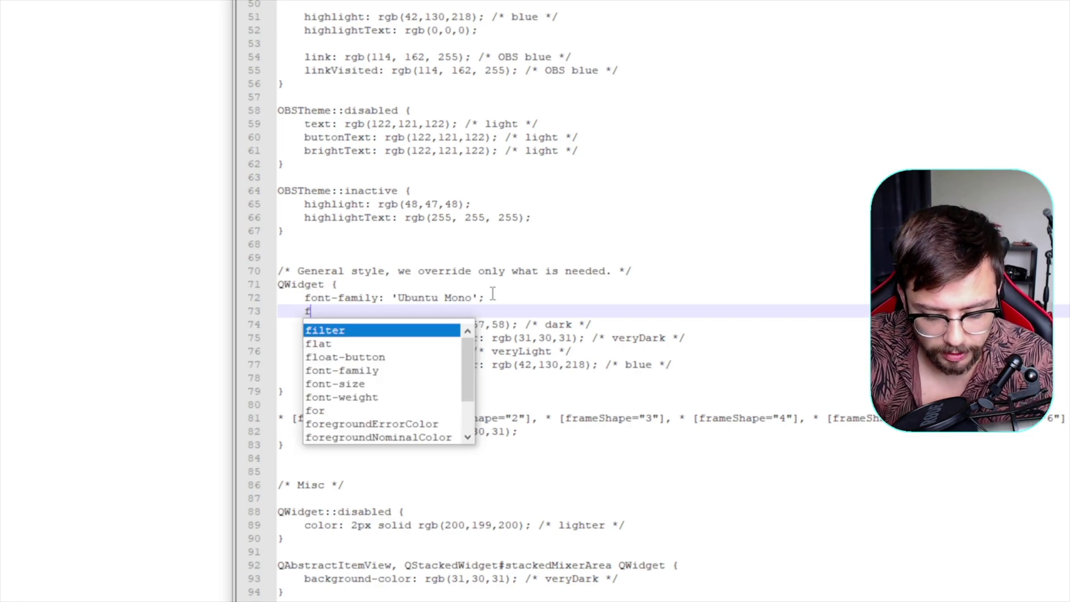
pyautogui.write('ont-si')
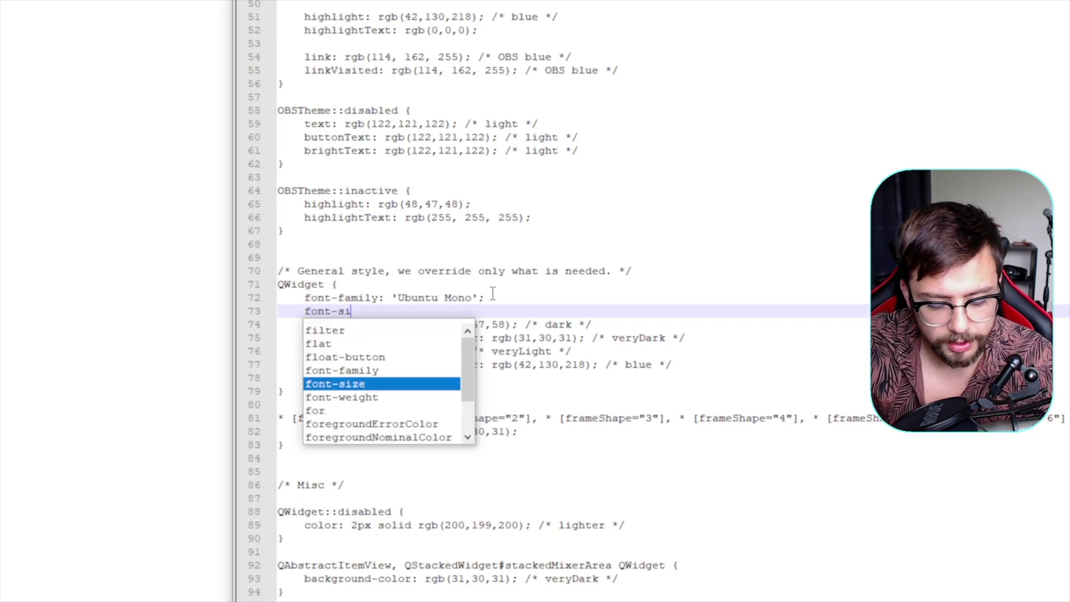
pyautogui.write('ze:')
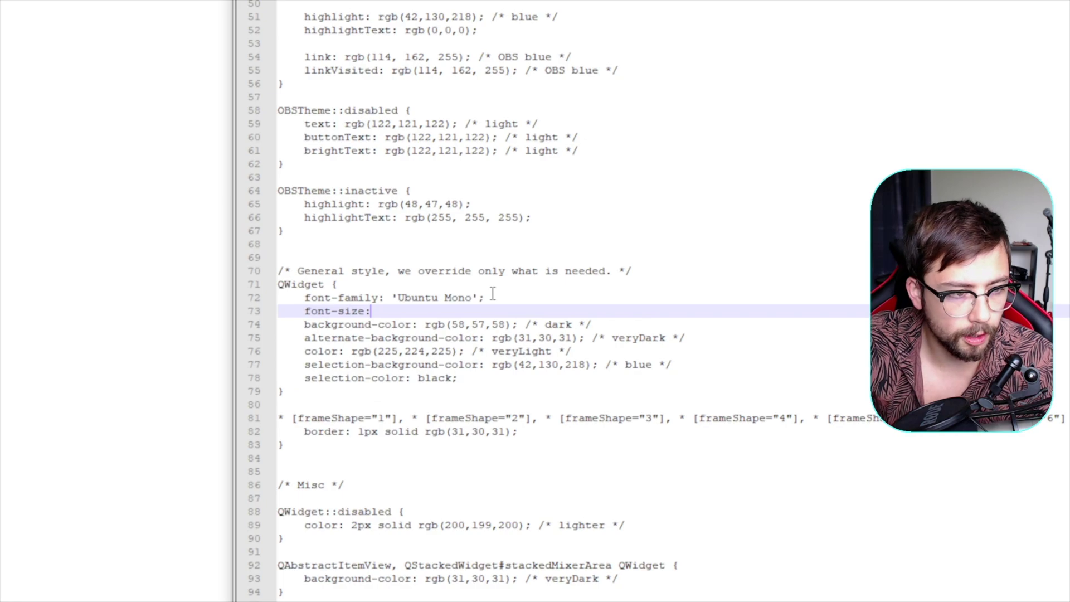
pyautogui.write(" '")
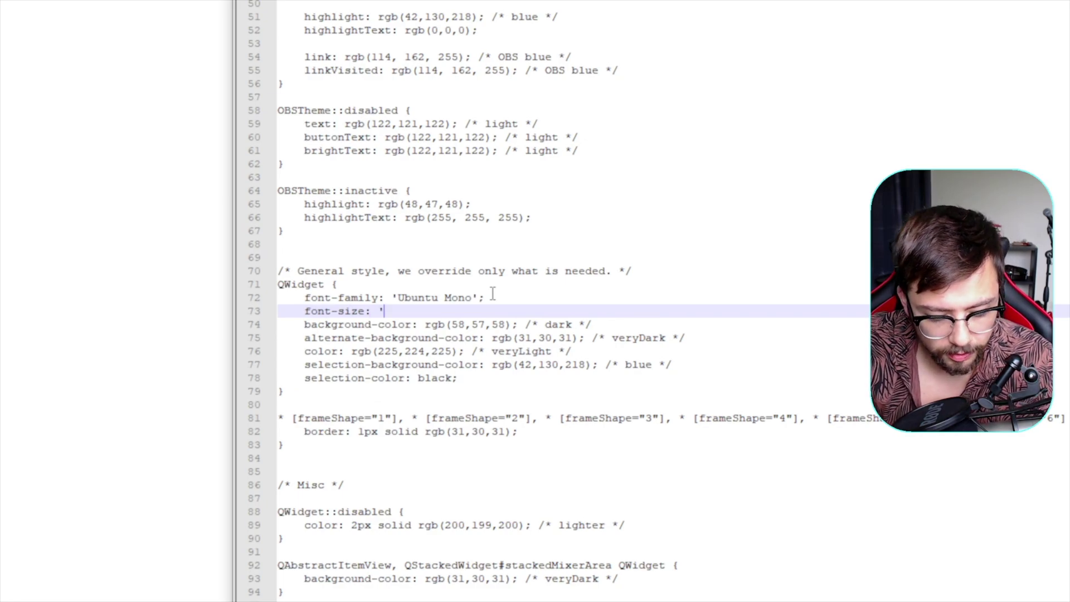
pyautogui.write('13')
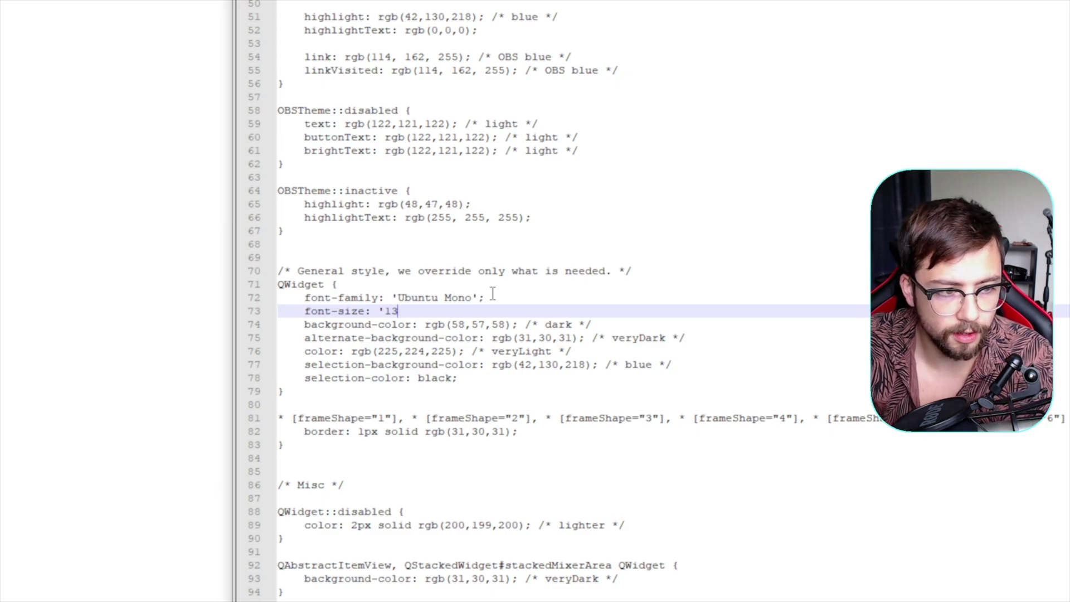
pyautogui.write('px')
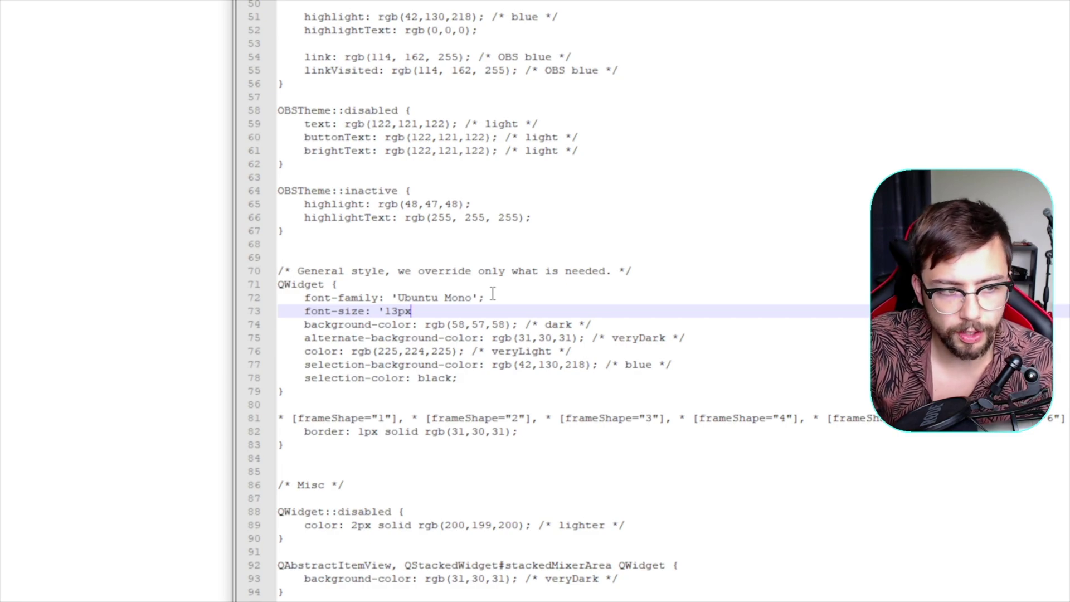
pyautogui.write(';')
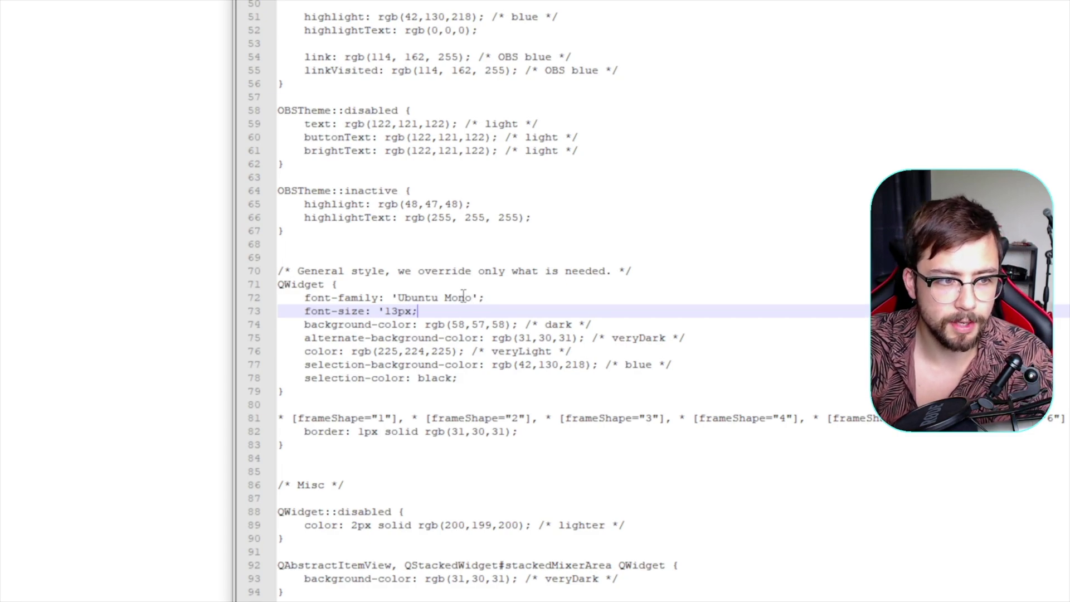
pyautogui.press('Left')
pyautogui.press('Left')
pyautogui.press('Left')
pyautogui.press('Left')
pyautogui.press('BackSpace')
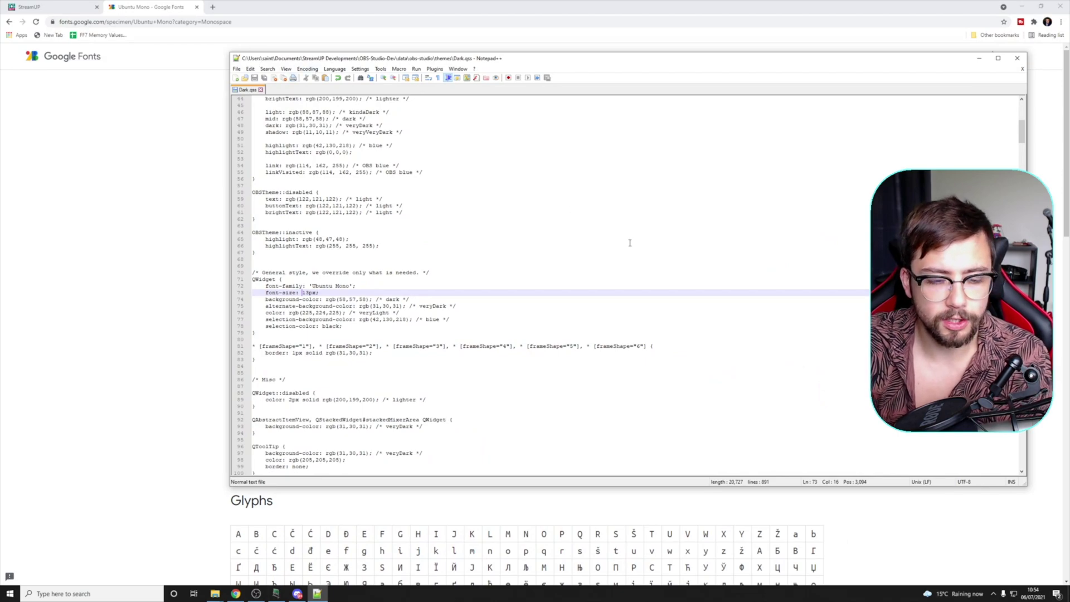
pyautogui.hotkey('alt', 'Tab')
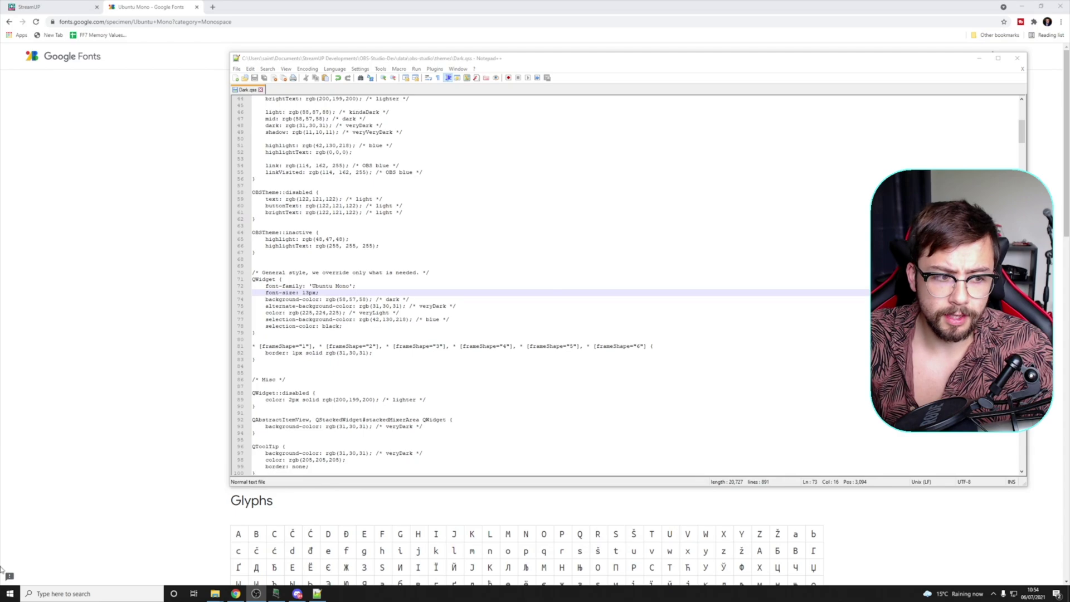
pyautogui.click(10, 594)
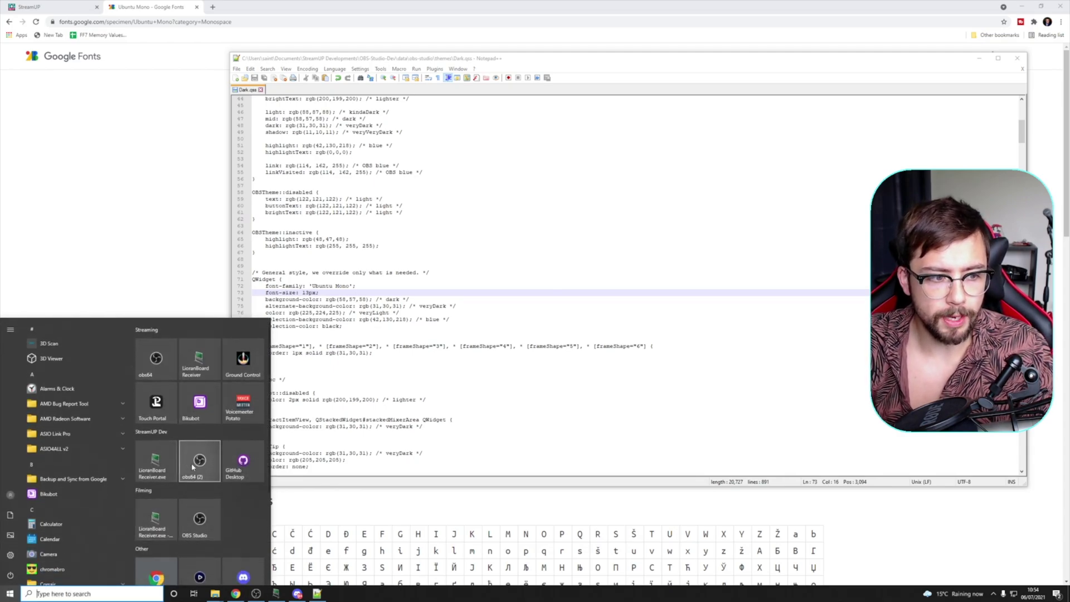
pyautogui.click(192, 462)
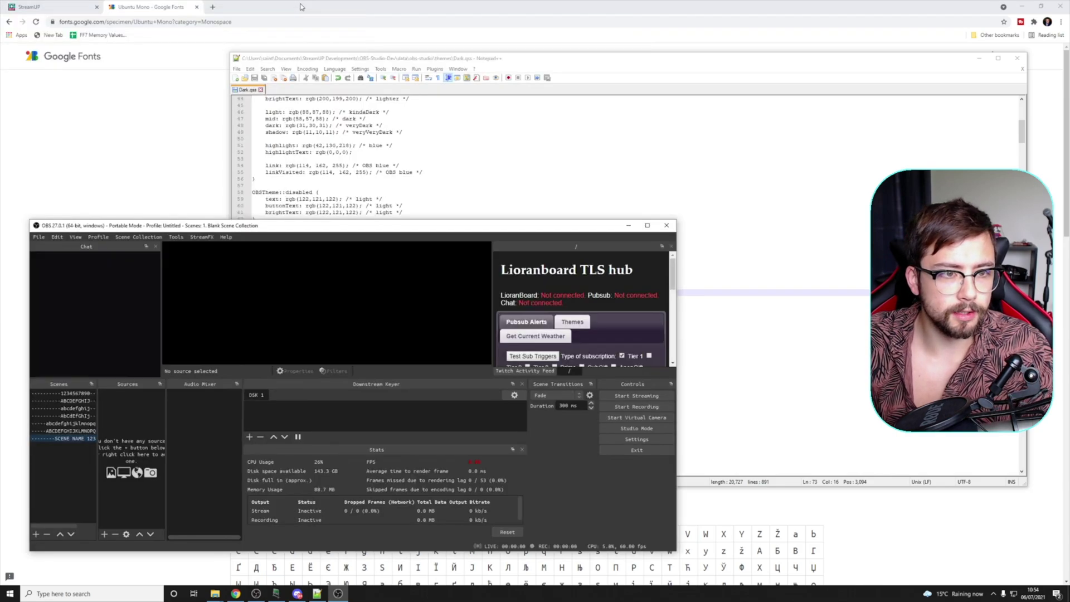
pyautogui.doubleClick(225, 226)
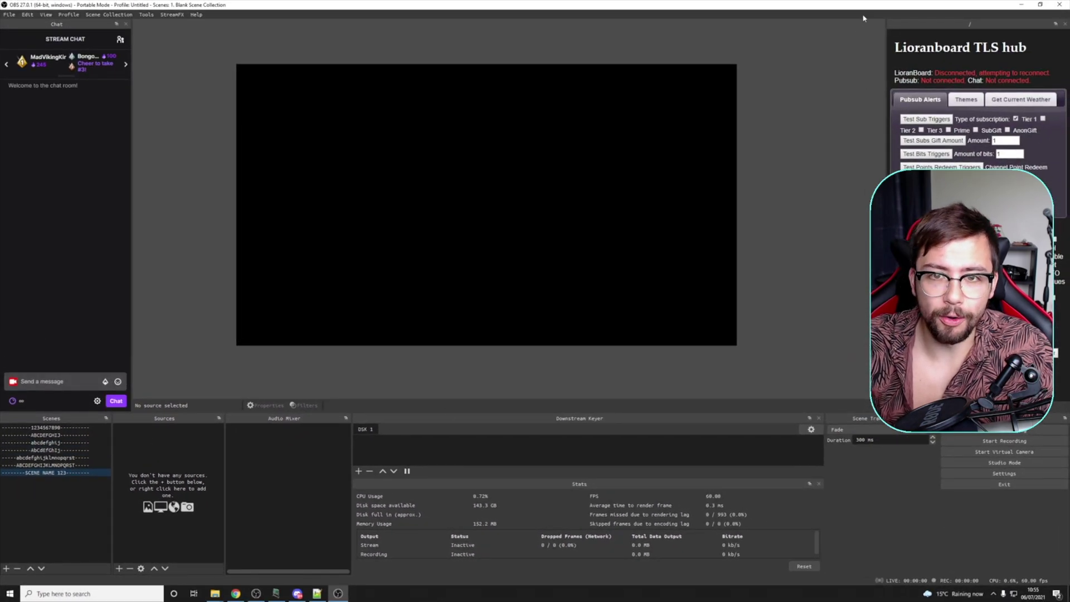
pyautogui.click(1059, 5)
# Step: Change line 73's font size from 13px to 18px, save Dark.qss, and relaunch obs64
pyautogui.click(313, 294)
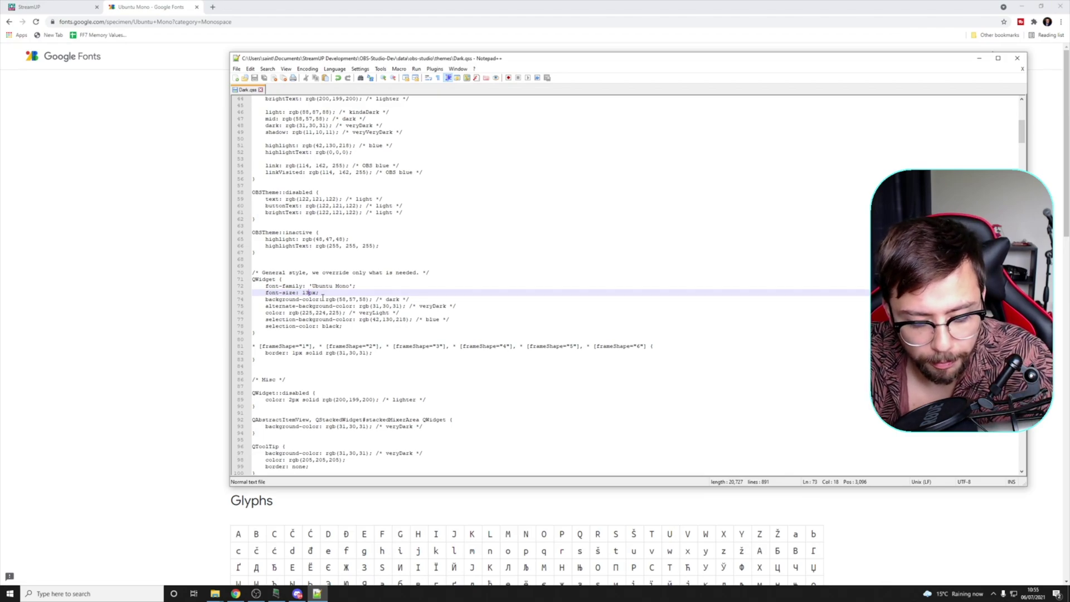
pyautogui.press('BackSpace')
pyautogui.write('8')
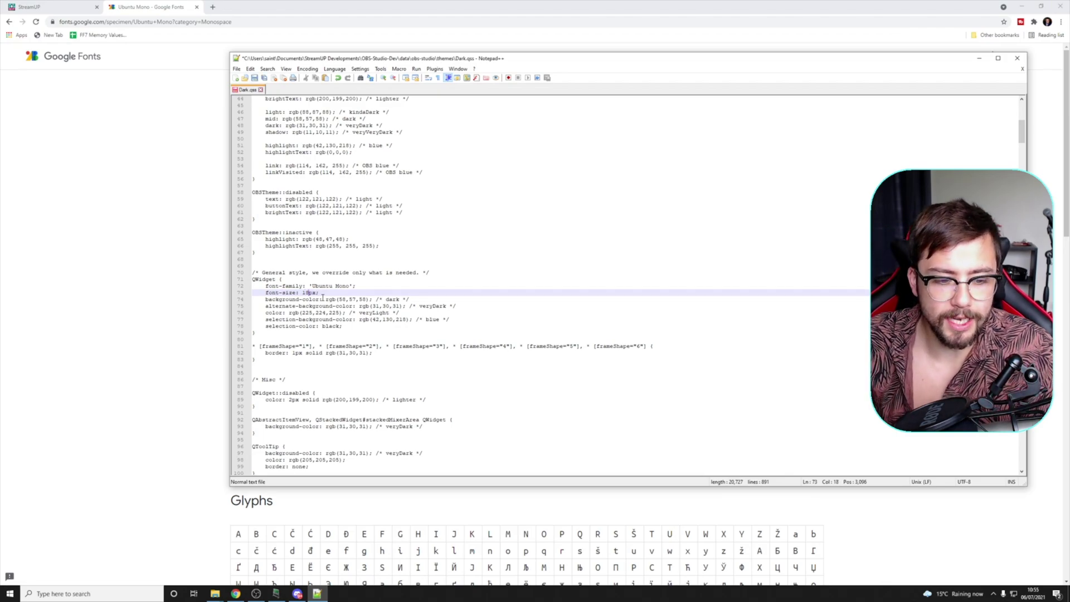
pyautogui.hotkey('ctrl', 's')
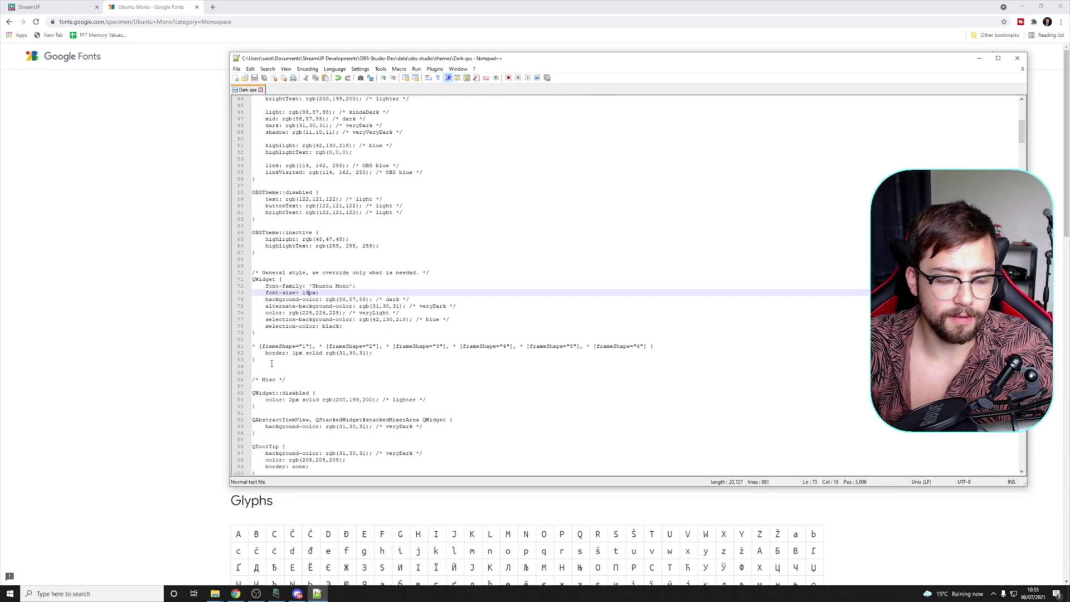
pyautogui.click(10, 594)
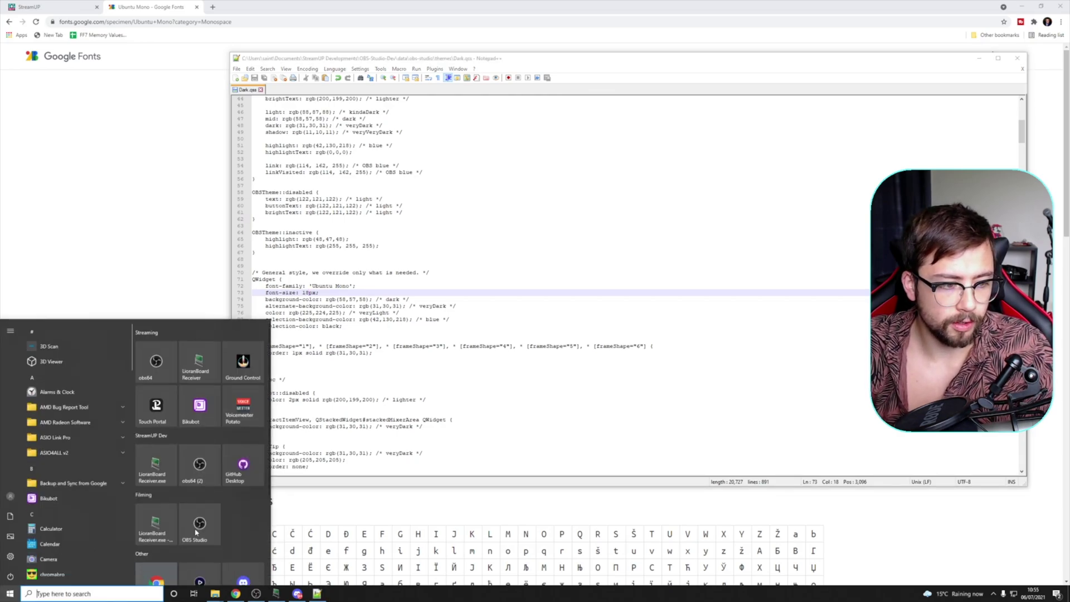
pyautogui.click(203, 469)
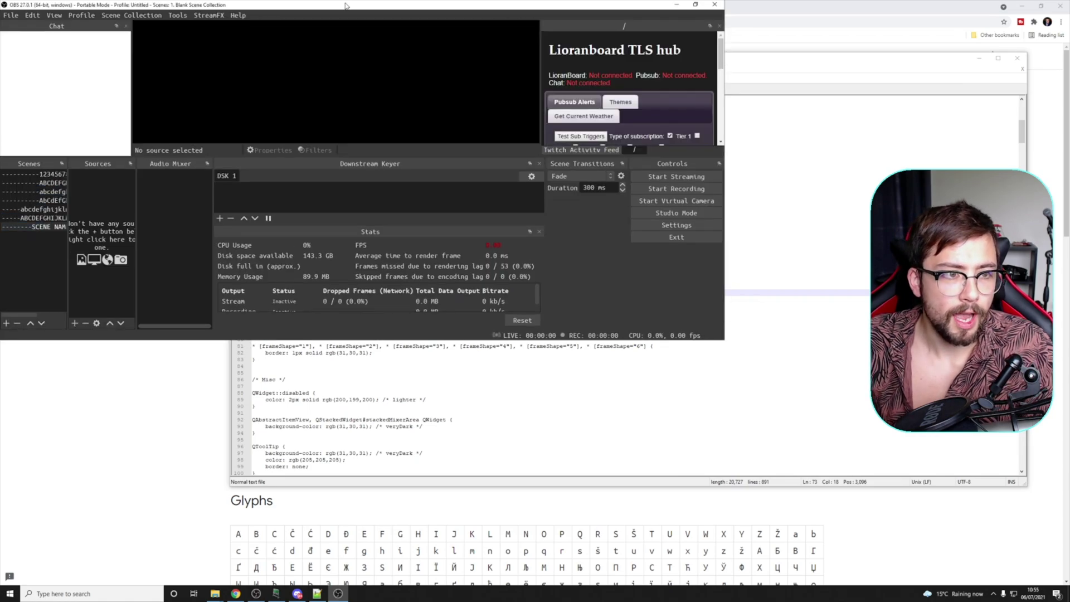
# Step: Maximize the OBS window, shrink the preview to make the lower docks taller, and widen the Scenes dock
pyautogui.doubleClick(344, 6)
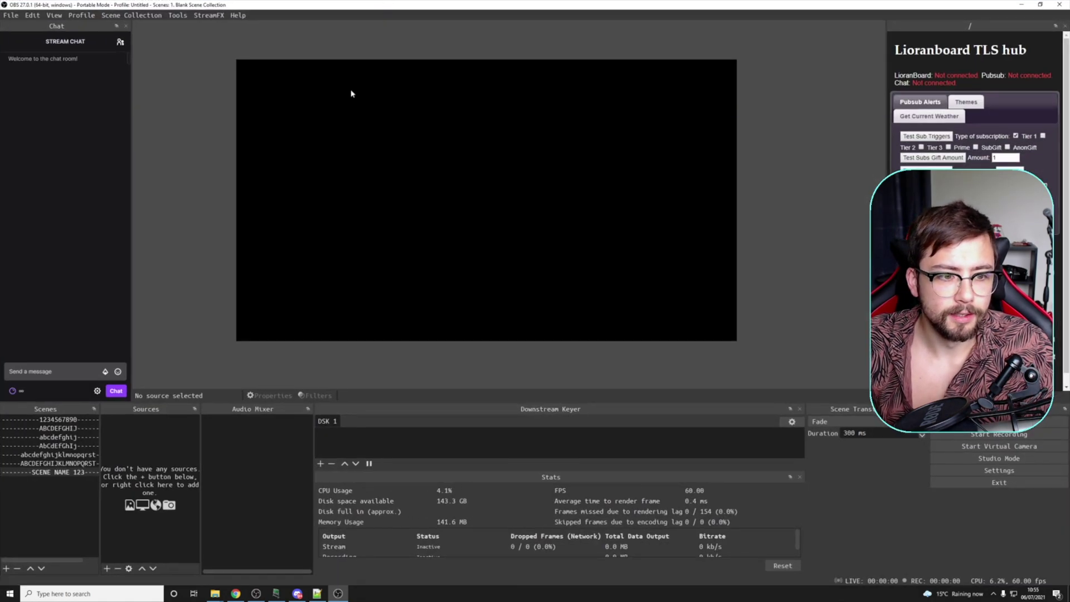
pyautogui.moveTo(131, 403); pyautogui.dragTo(147, 310)
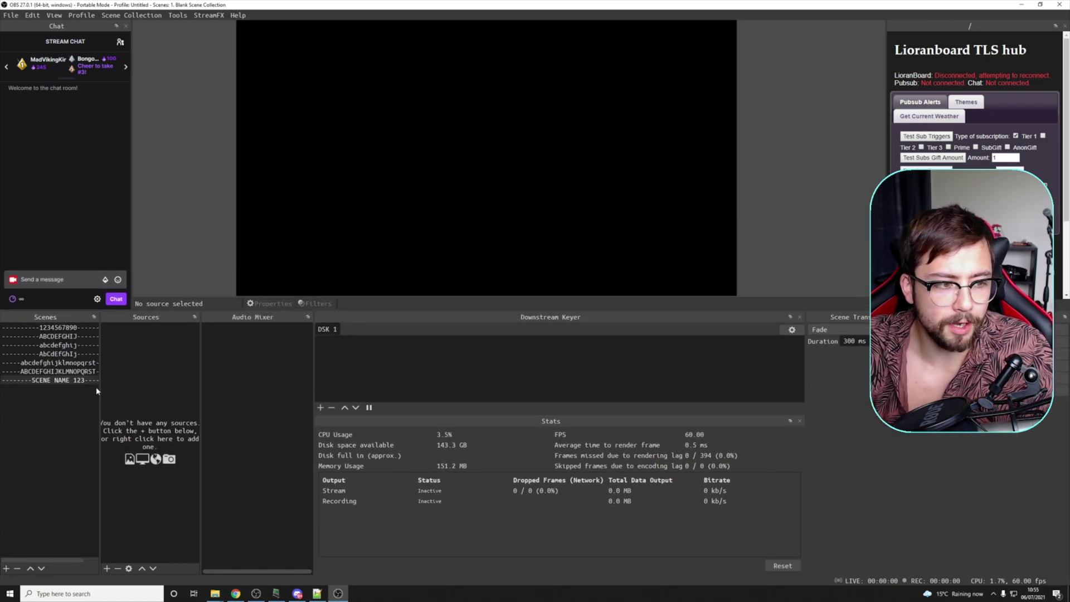
pyautogui.moveTo(100, 390); pyautogui.dragTo(148, 362)
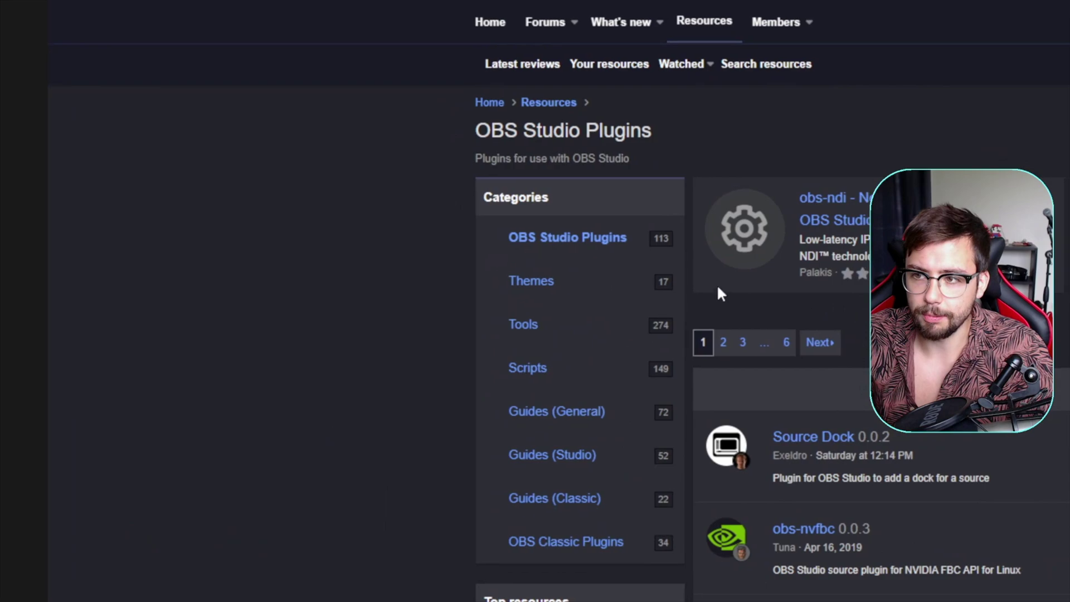
# Step: Open the Themes resource category and scroll through themes like Phos and Flat Dark Theme
pyautogui.click(572, 300)
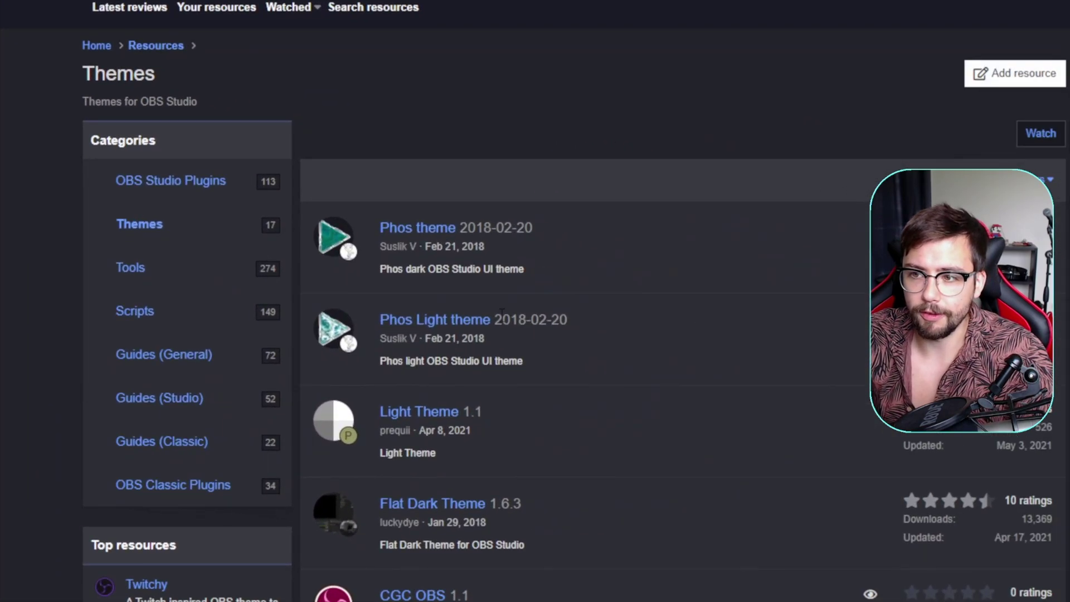
pyautogui.scroll(-5, 437, 326)
pyautogui.scroll(1, 439, 297)
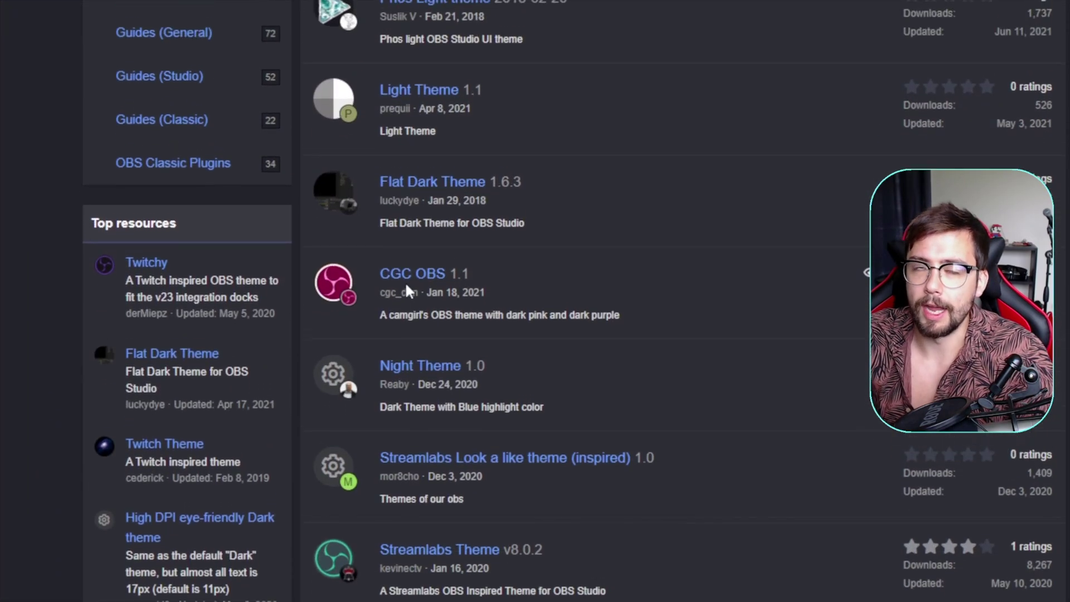